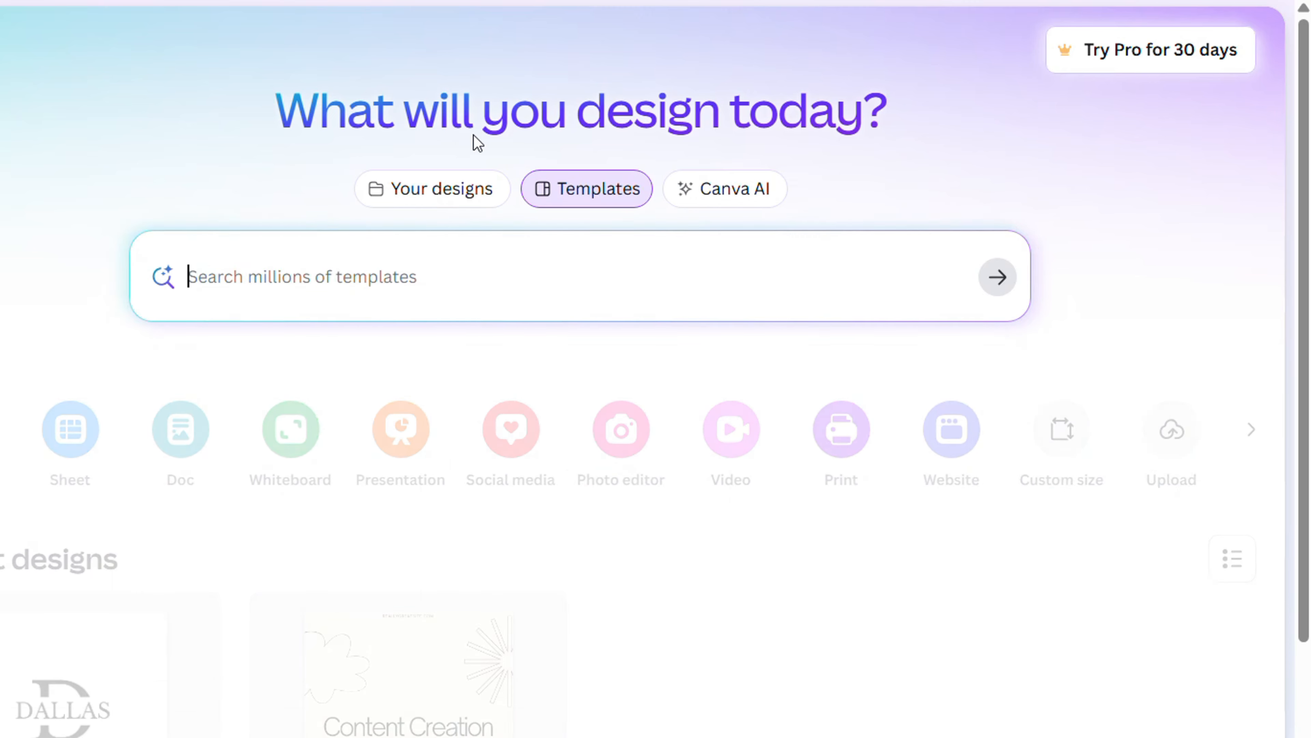
# - Search the templates for "business card template"
pyautogui.click(436, 194)
pyautogui.click(577, 198)
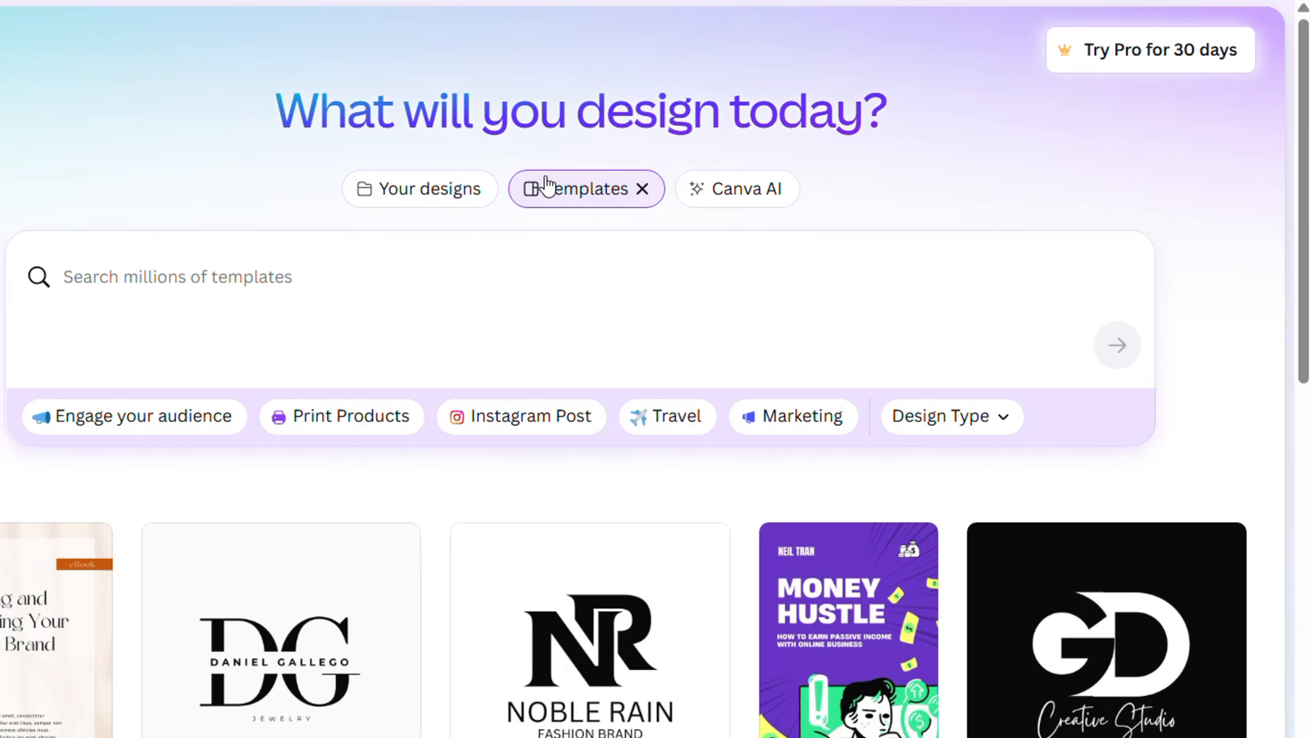
pyautogui.click(187, 300)
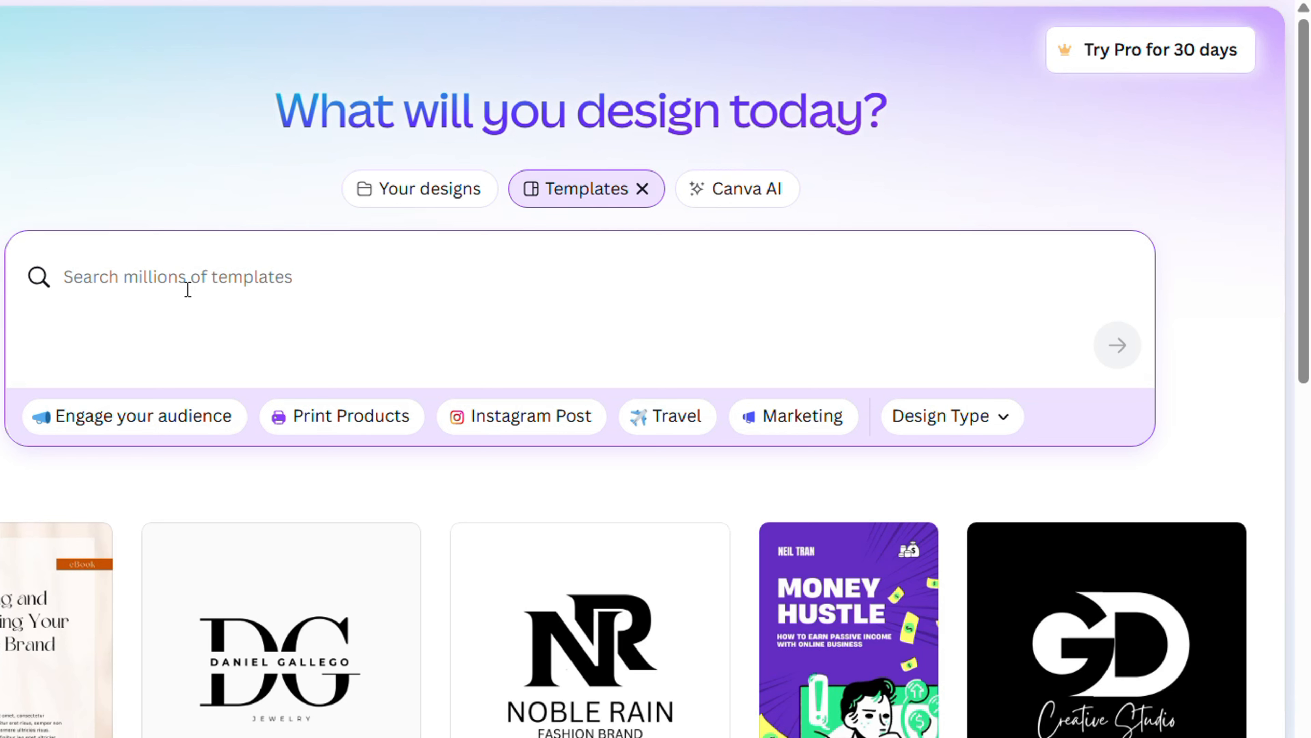
pyautogui.write('b')
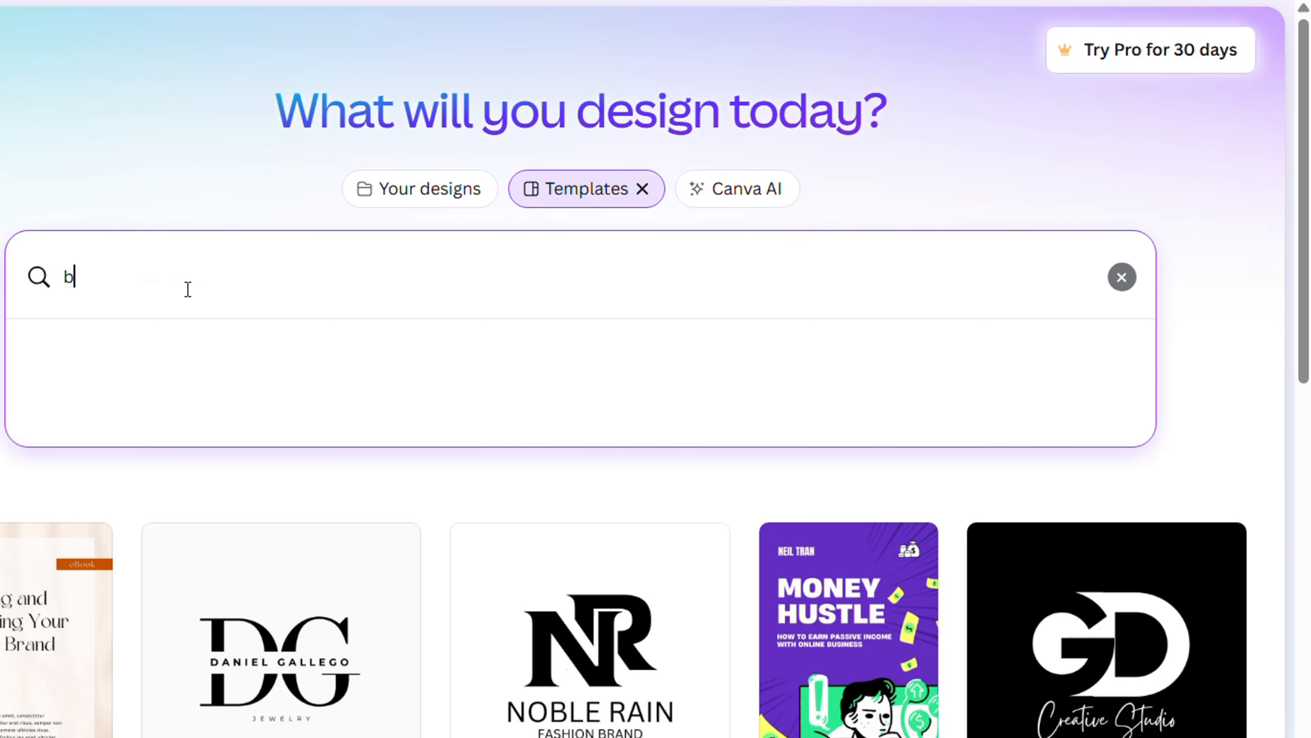
pyautogui.write('usiness card')
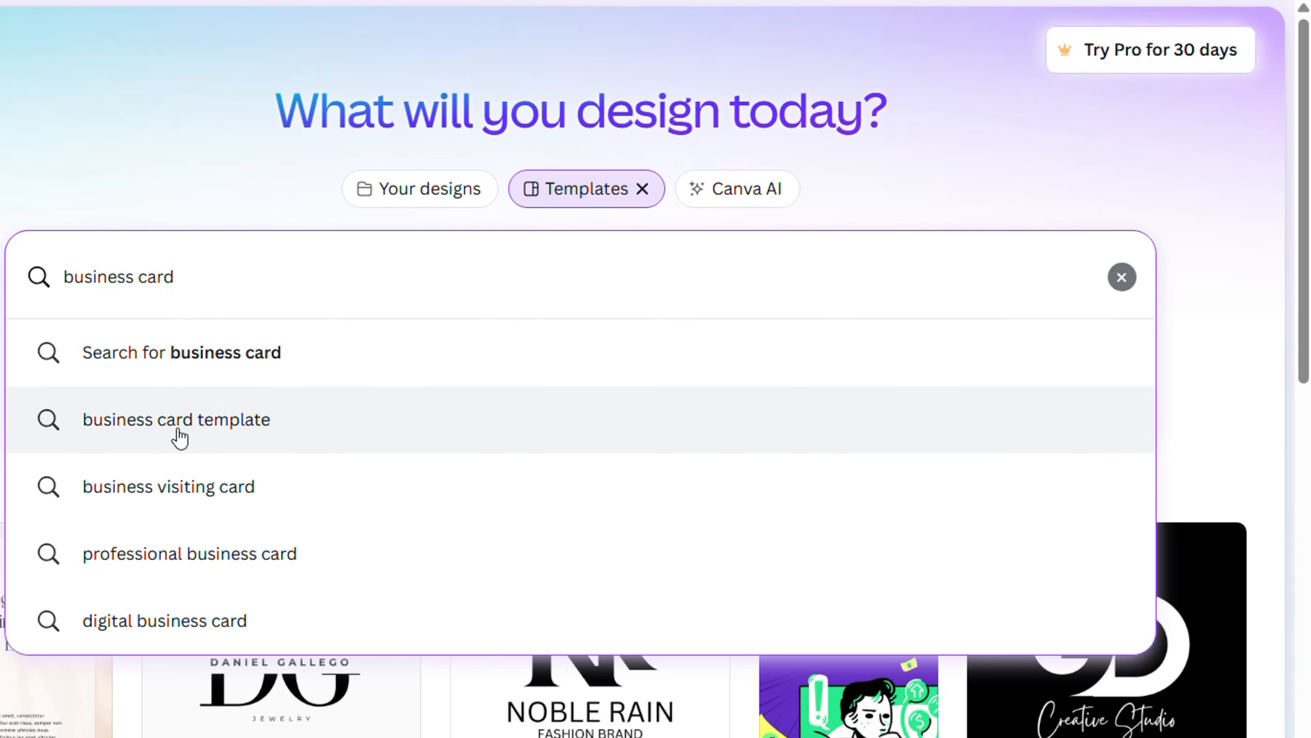
pyautogui.click(224, 435)
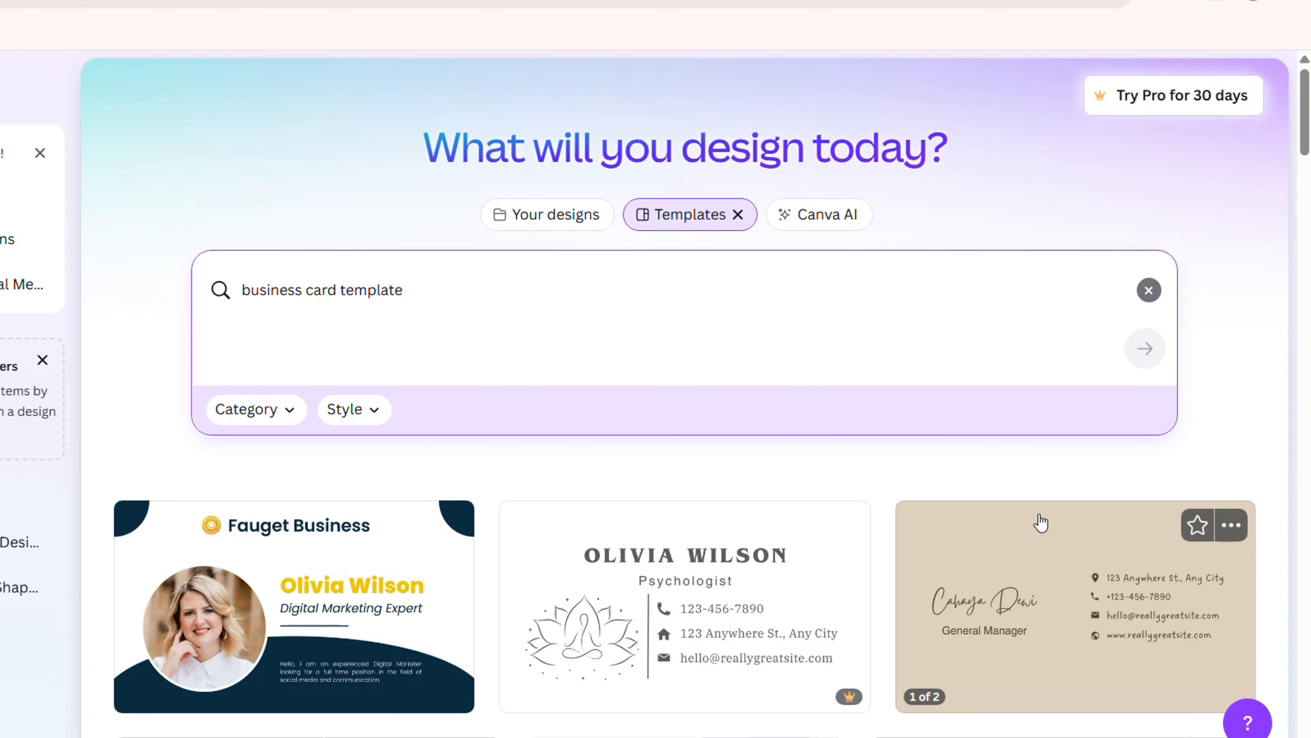
# - Browse the business card templates and open the black and gold Salford & Co. design for editing
pyautogui.scroll(-4, 1040, 523)
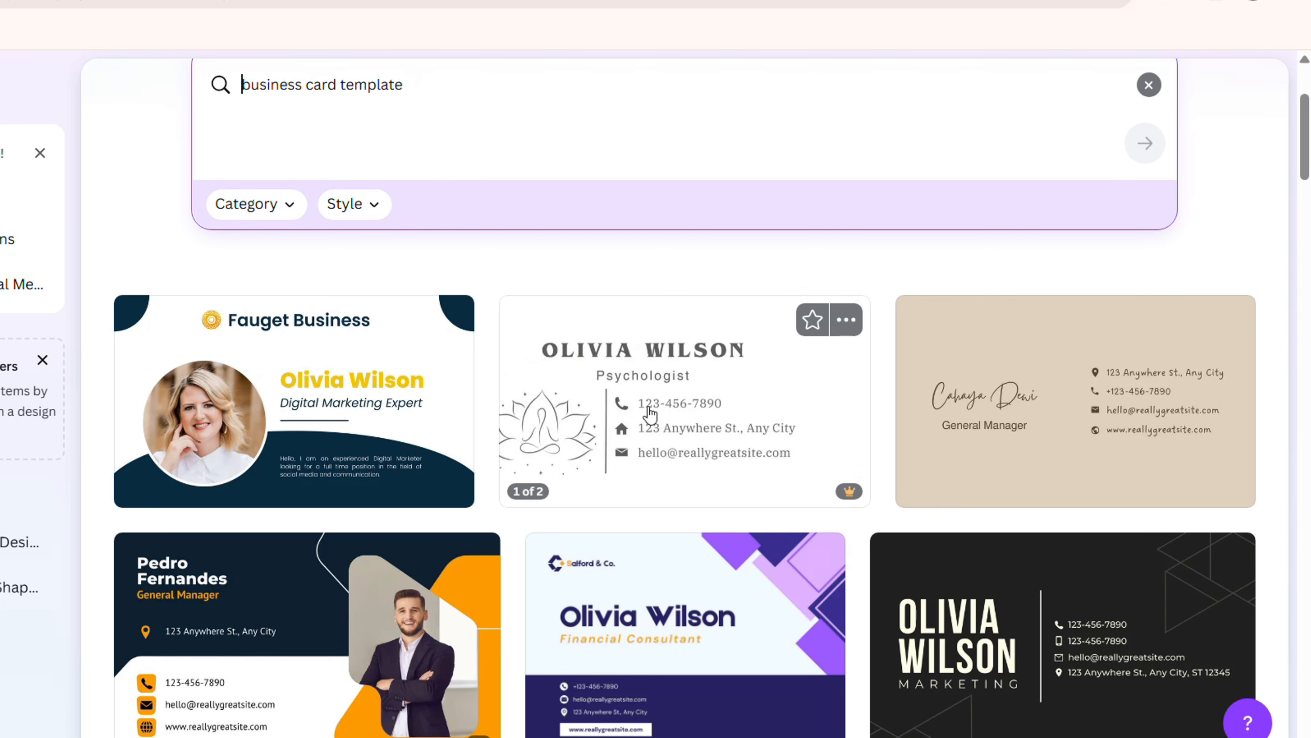
pyautogui.moveTo(849, 488)
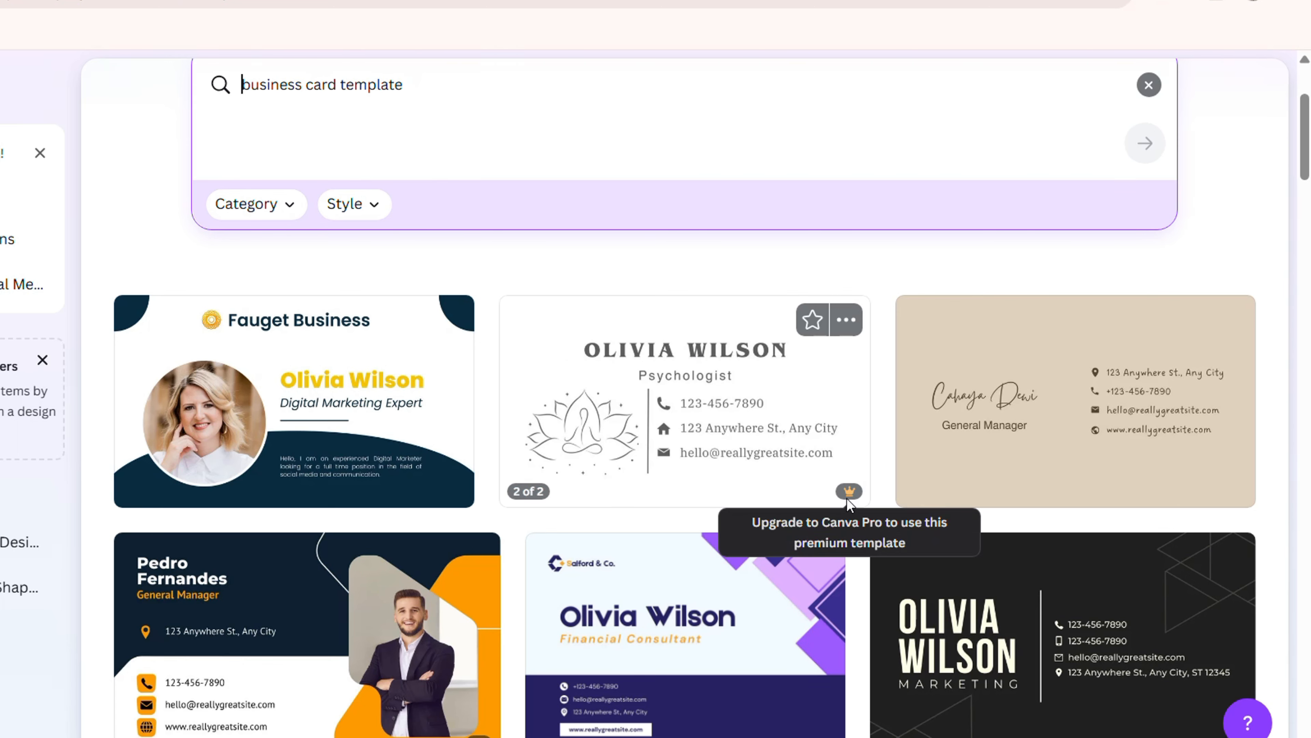
pyautogui.scroll(-5, 752, 412)
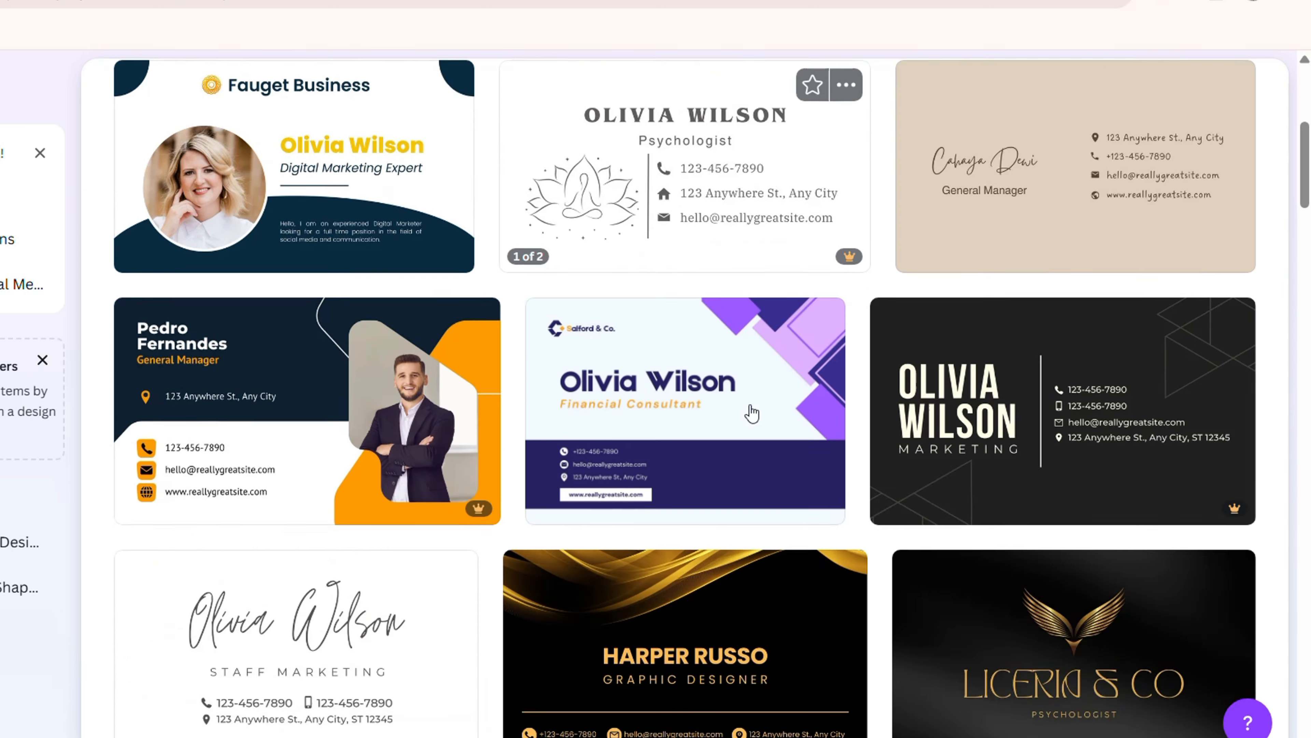
pyautogui.scroll(-4, 751, 412)
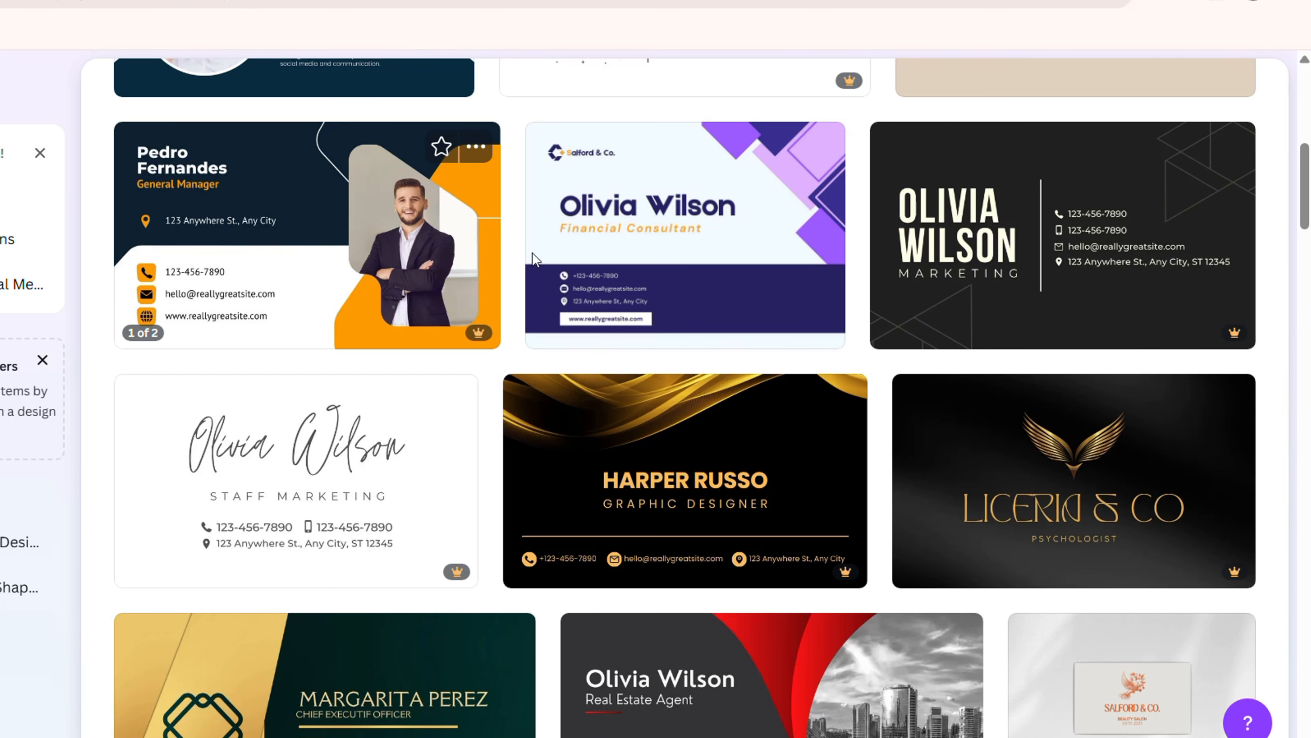
pyautogui.scroll(-5, 723, 320)
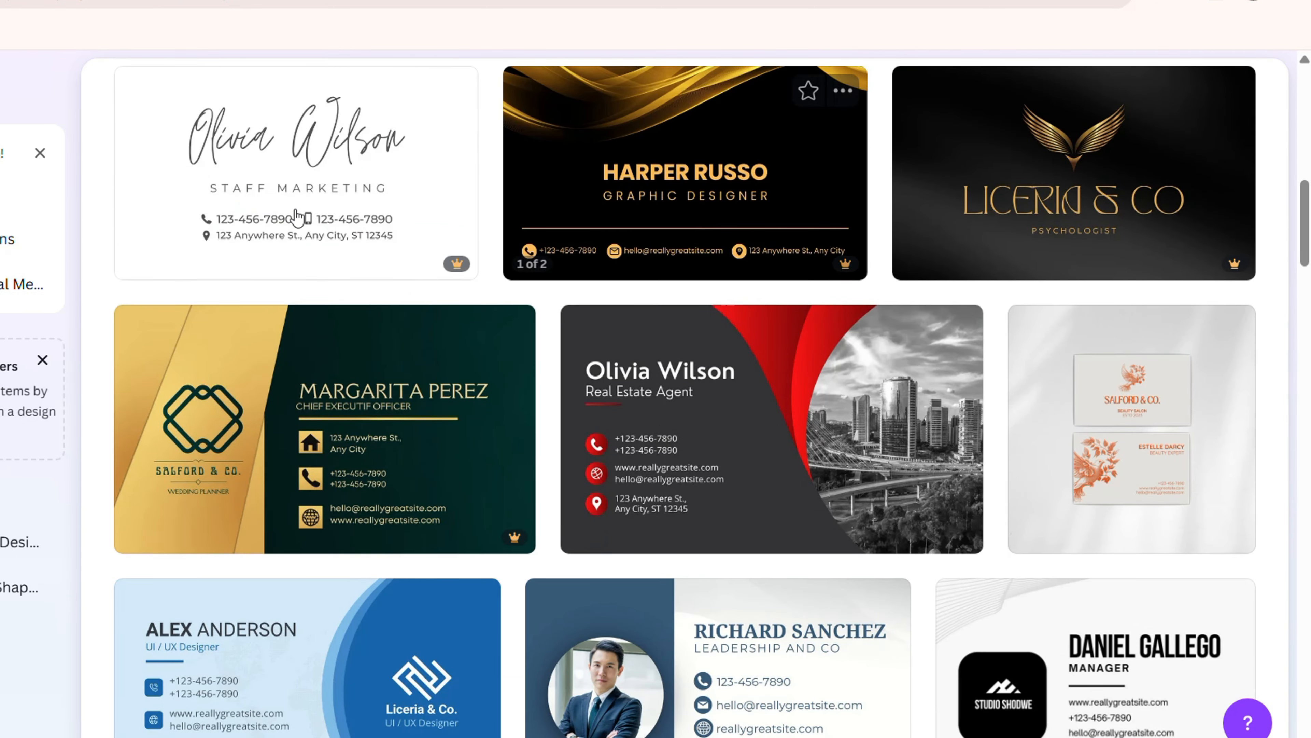
pyautogui.scroll(-3, 472, 292)
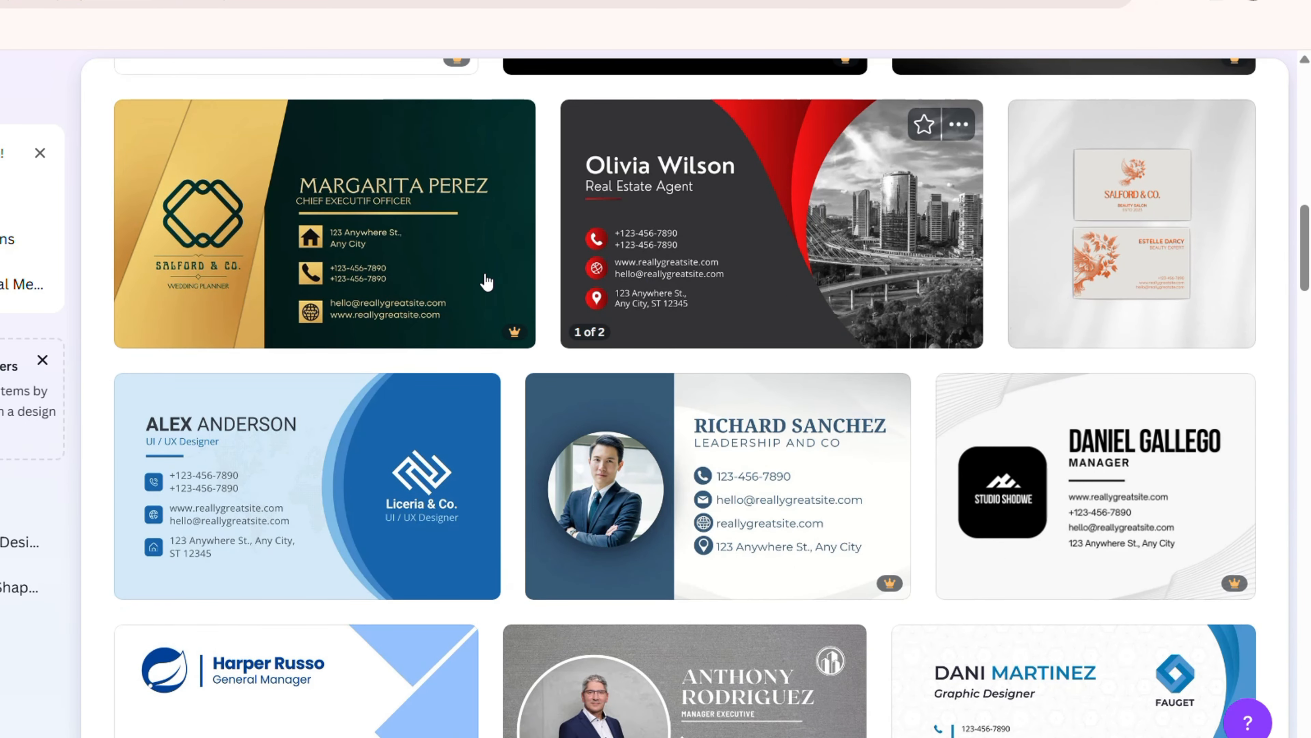
pyautogui.scroll(-5, 1063, 329)
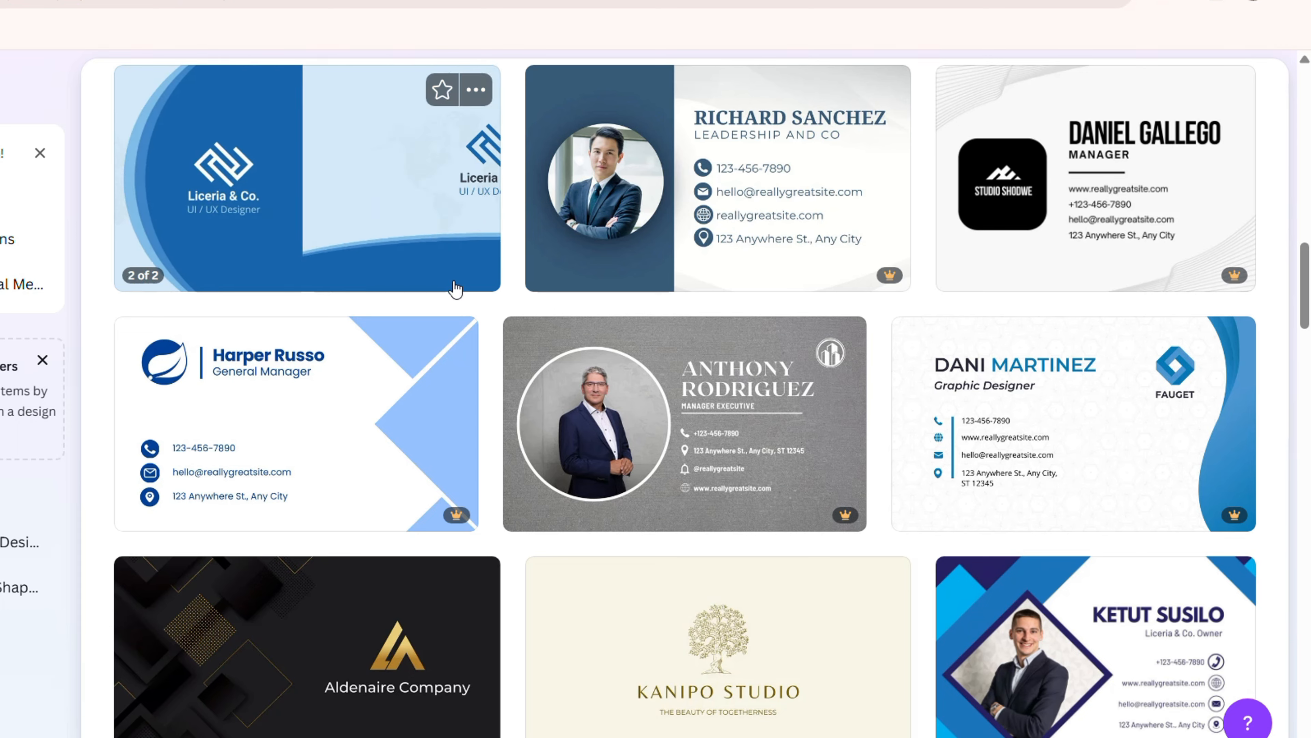
pyautogui.scroll(-5, 942, 468)
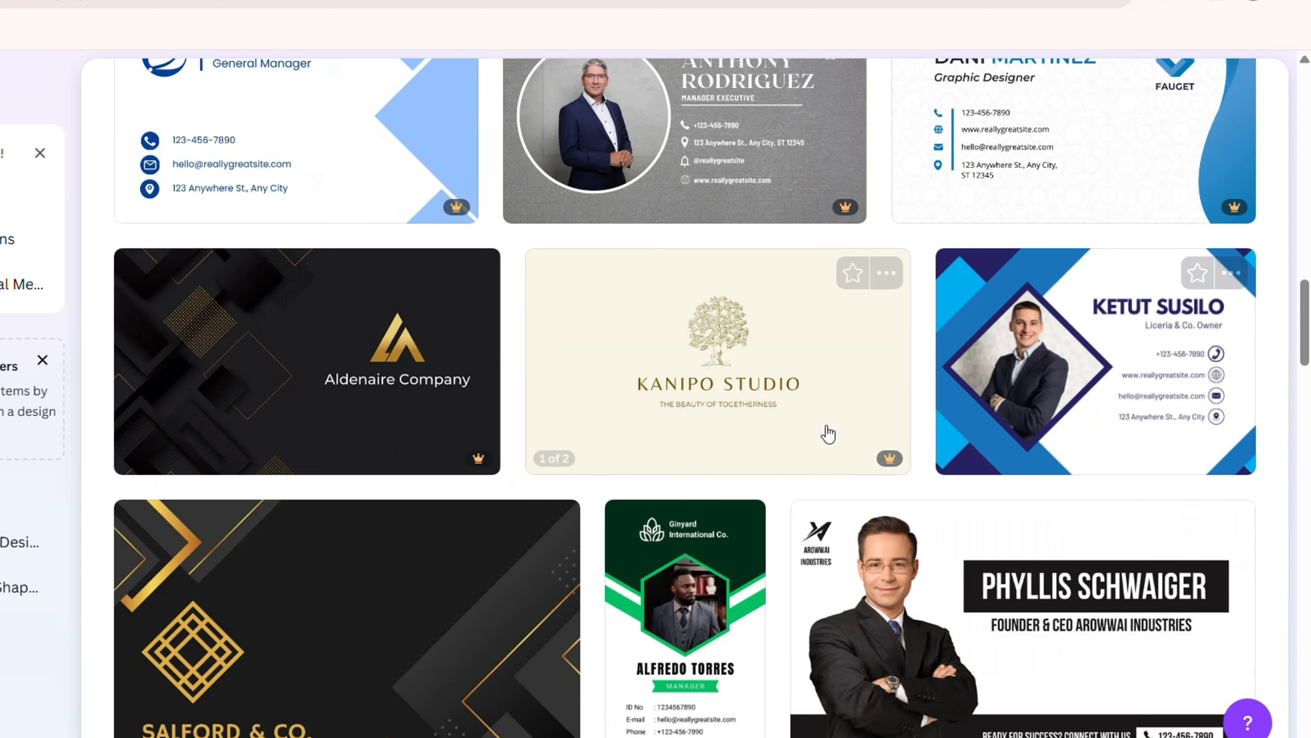
pyautogui.scroll(-5, 828, 433)
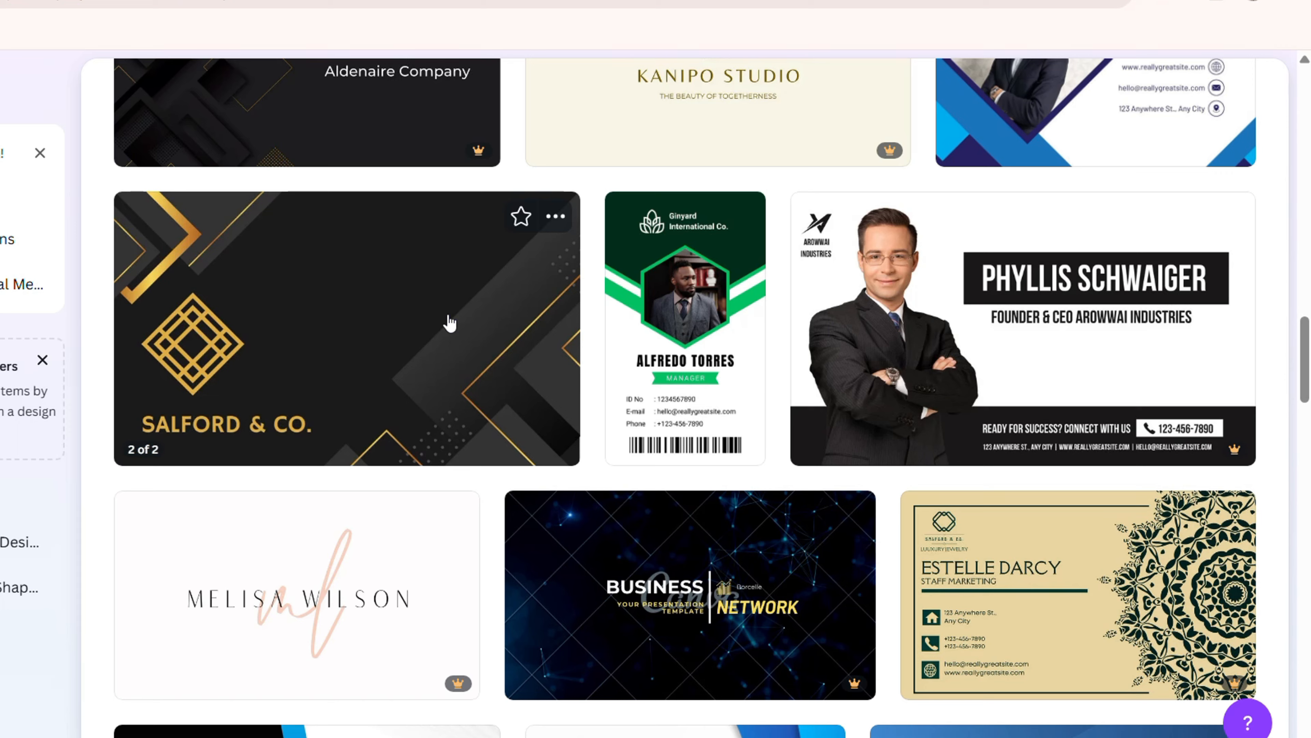
pyautogui.click(327, 325)
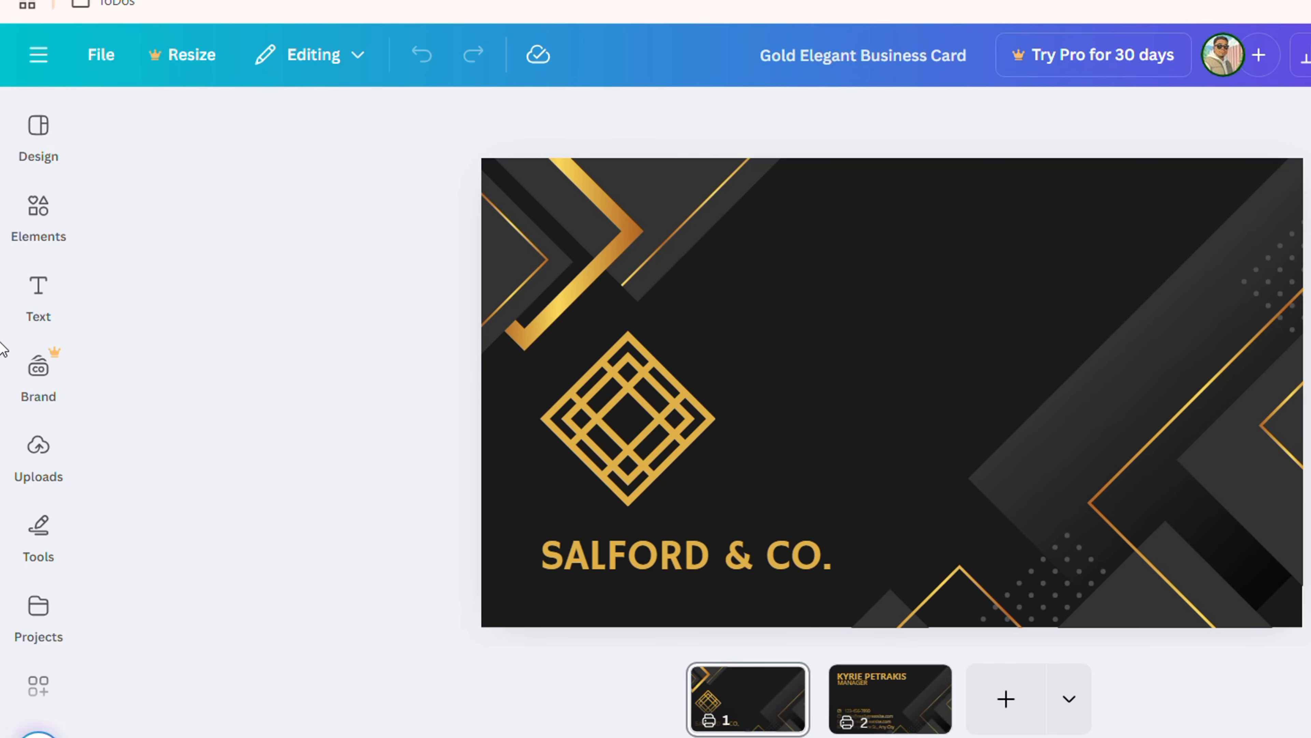
# - Upload the "learnAI logo" image from the LearnAI folder in Documents to the design's uploads
pyautogui.click(36, 450)
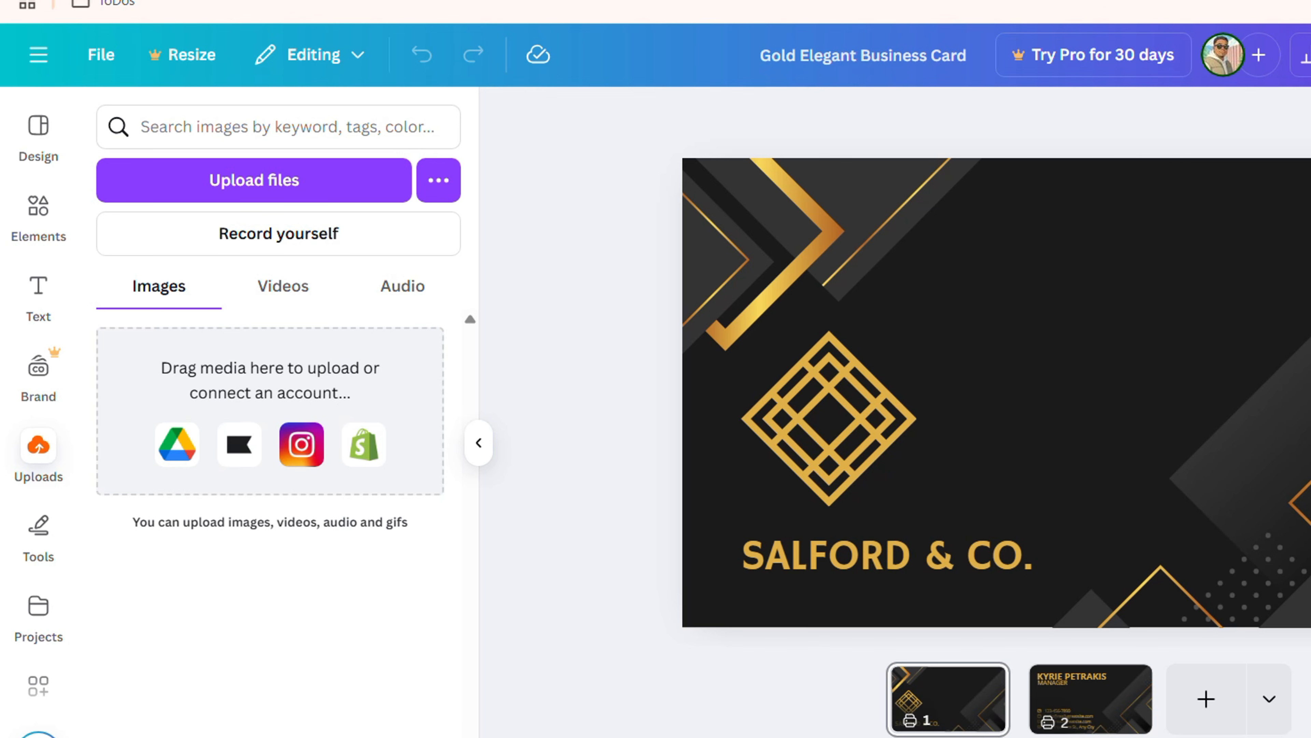
pyautogui.click(676, 736)
pyautogui.click(684, 325)
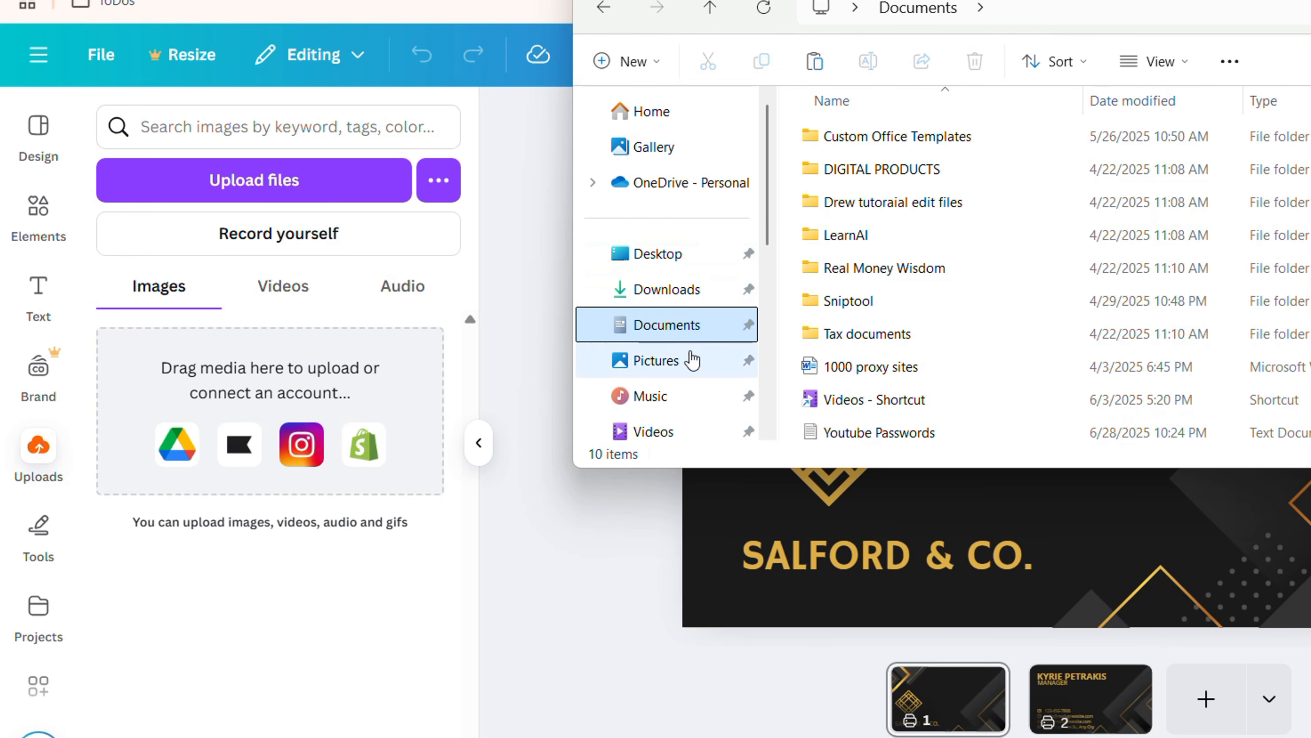
pyautogui.click(671, 364)
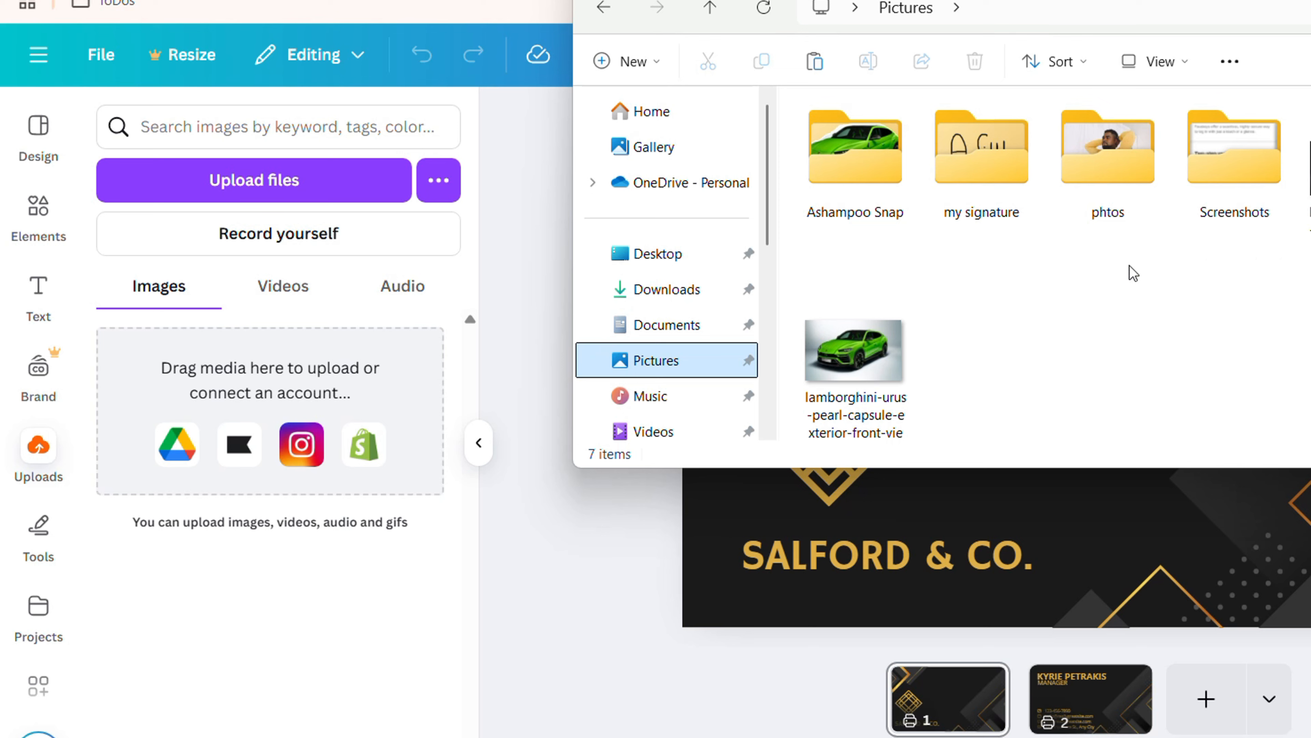
pyautogui.click(671, 326)
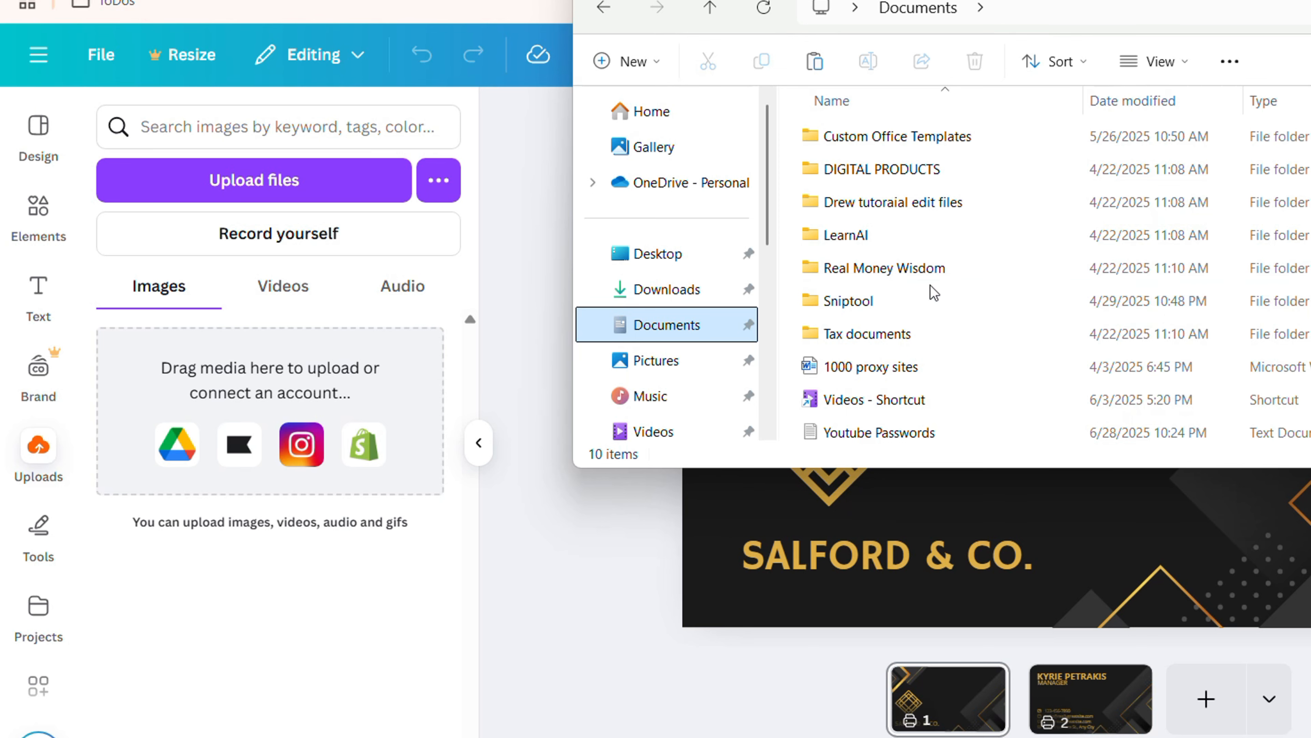
pyautogui.doubleClick(850, 238)
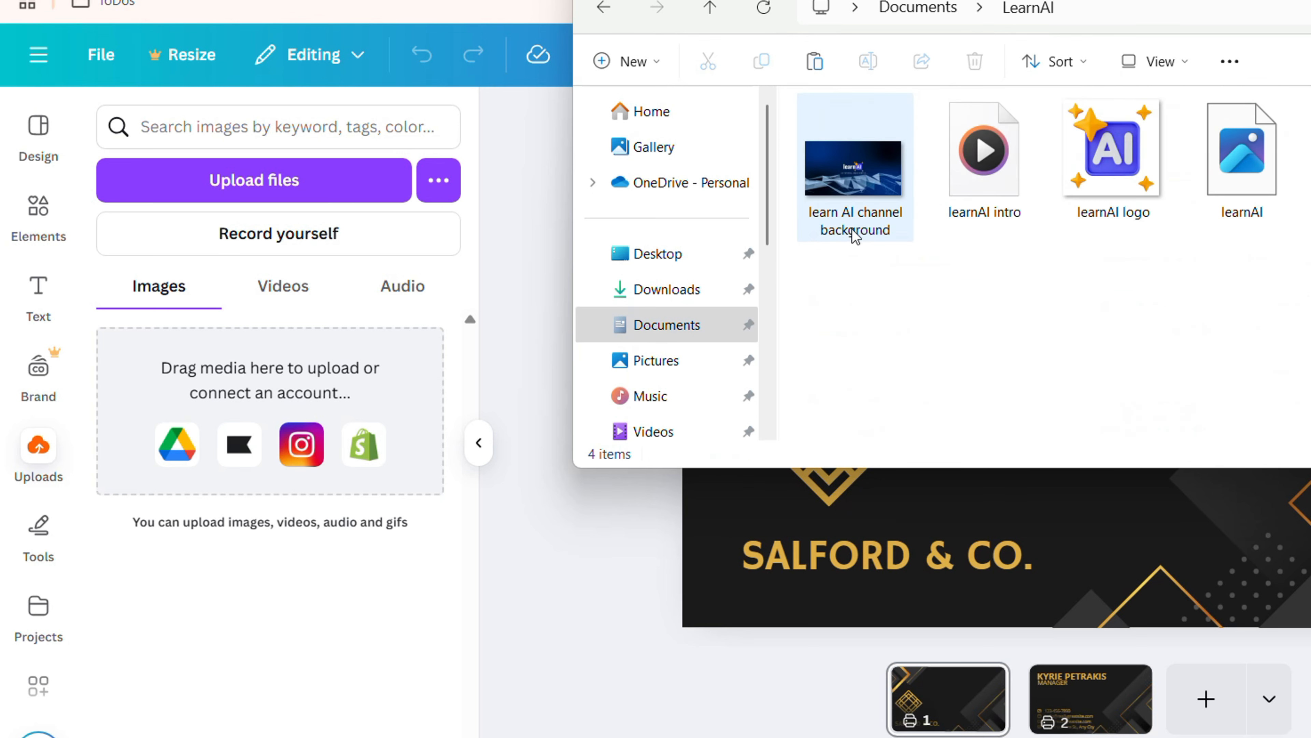
pyautogui.moveTo(1131, 153); pyautogui.dragTo(264, 539)
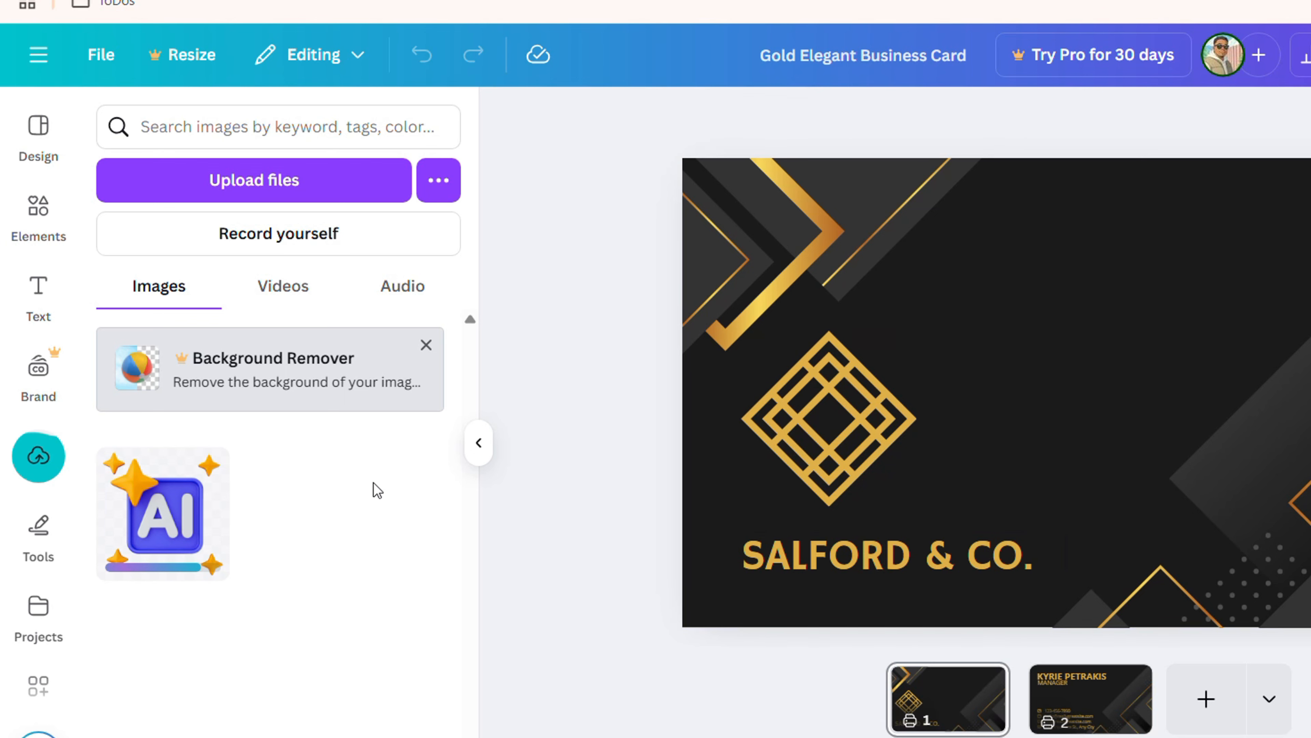
# - Replace the gold diamond logo with the uploaded AI logo, shrunk and placed just above the company name
pyautogui.click(818, 442)
pyautogui.press('Delete')
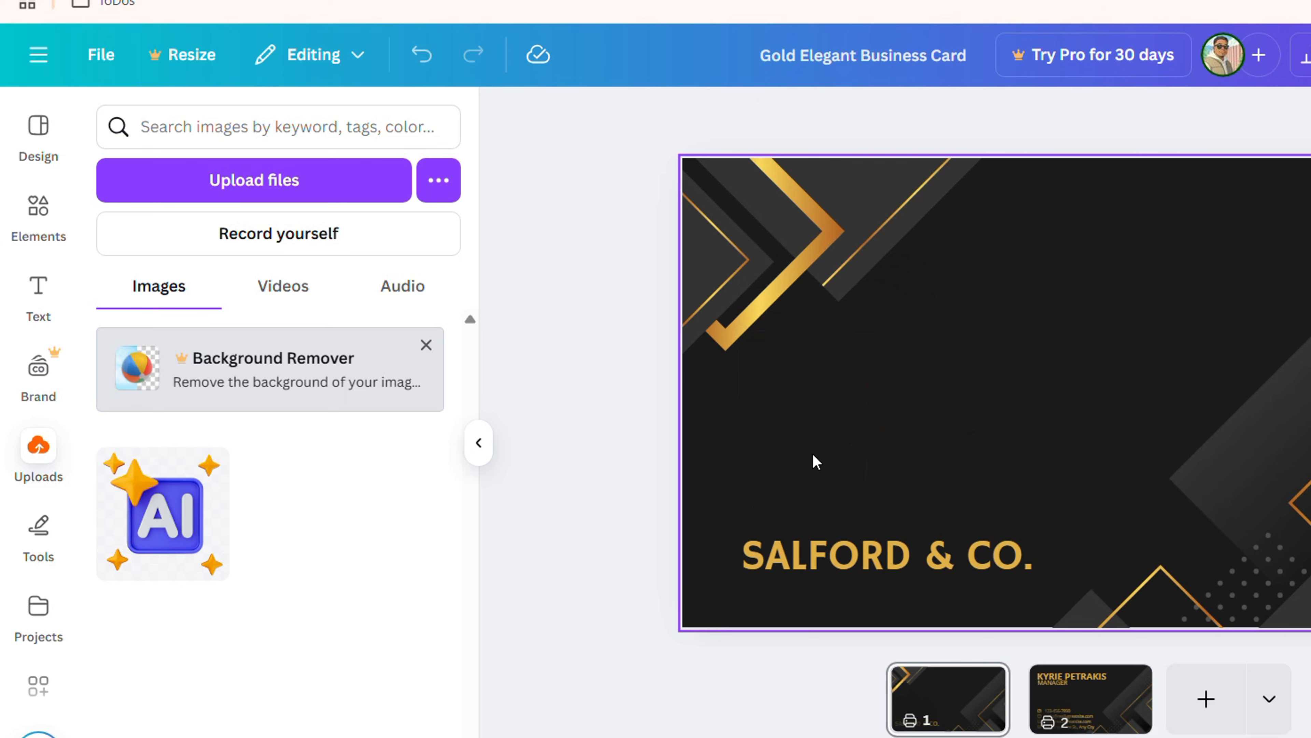
pyautogui.click(162, 514)
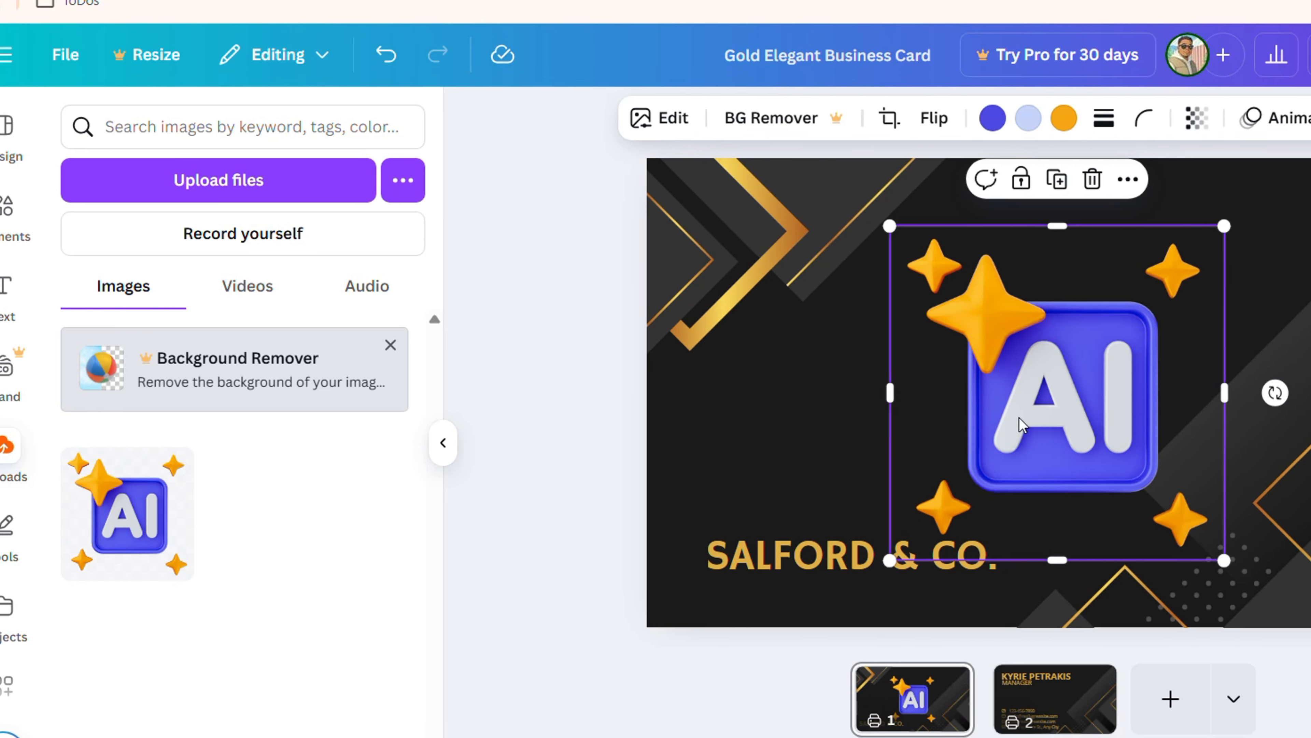
pyautogui.moveTo(1020, 423); pyautogui.dragTo(705, 419)
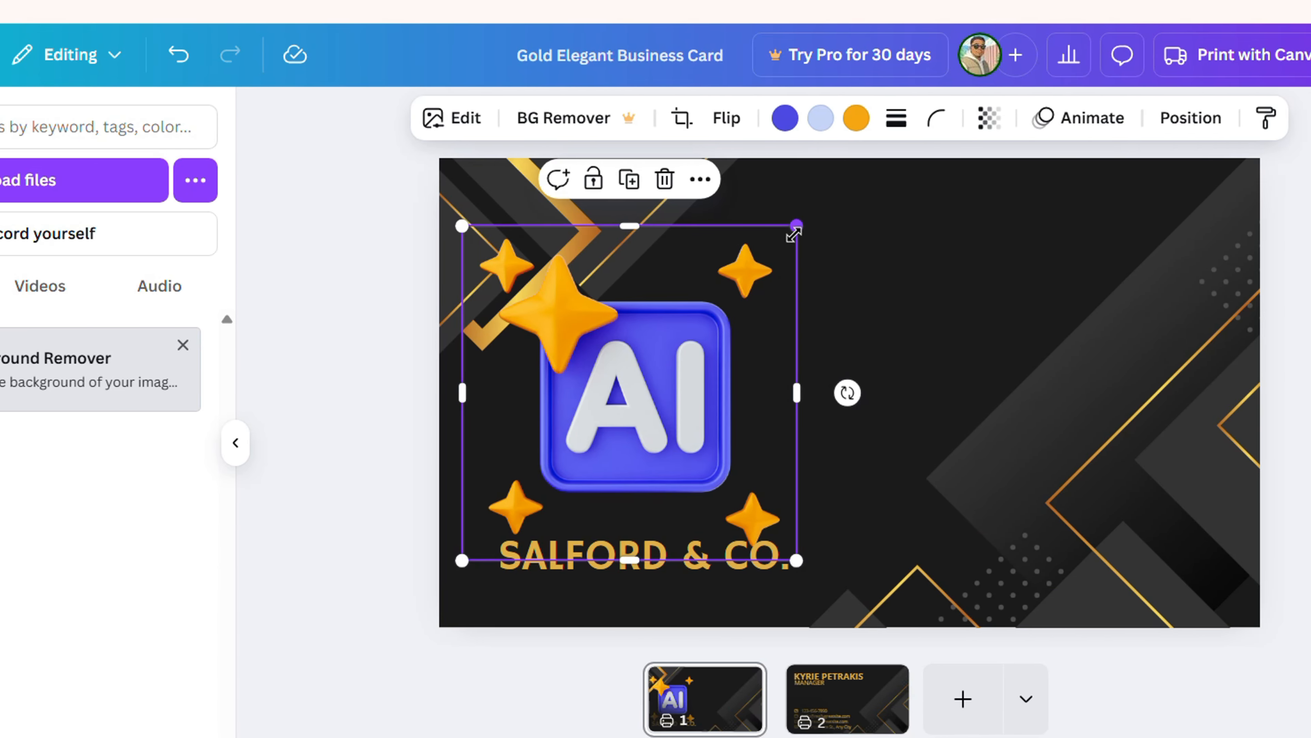
pyautogui.moveTo(796, 227); pyautogui.dragTo(629, 389)
pyautogui.moveTo(521, 465); pyautogui.dragTo(544, 428)
# - Change the company name on the front of the card to "AI BUSINESS"
pyautogui.click(552, 568)
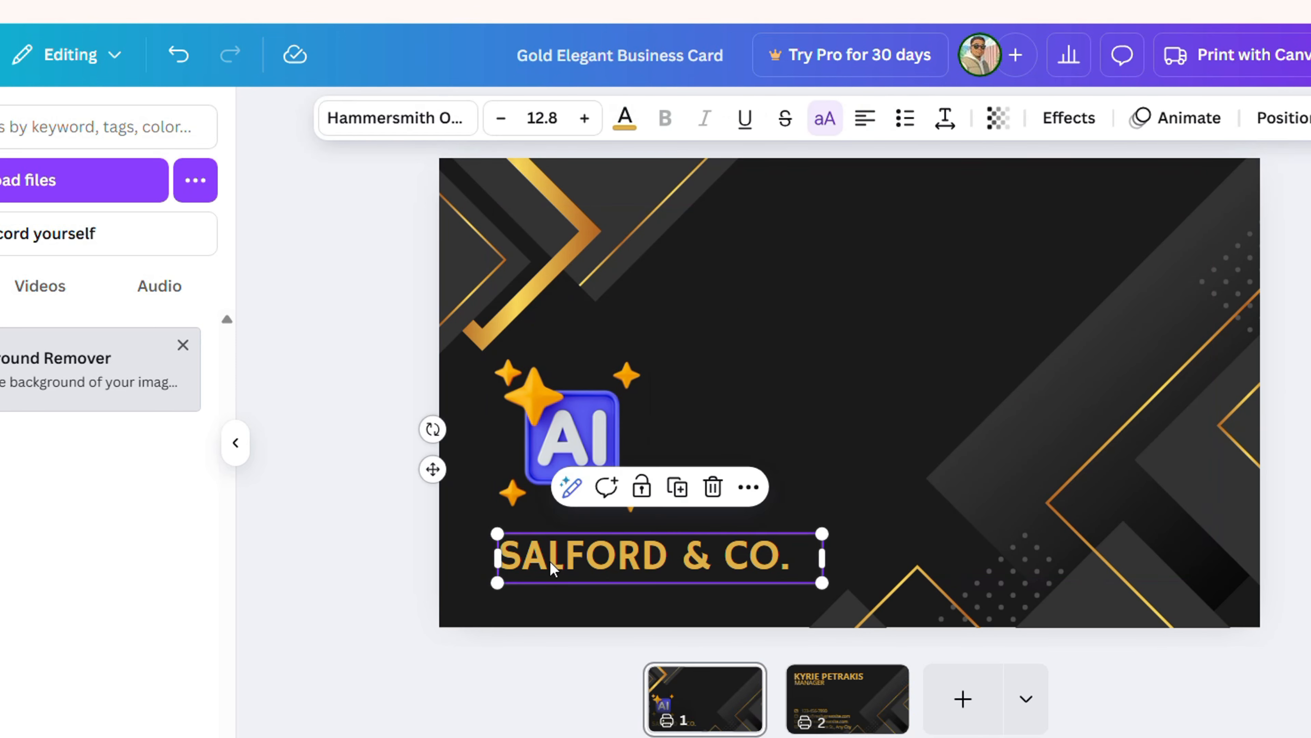
pyautogui.click(551, 565)
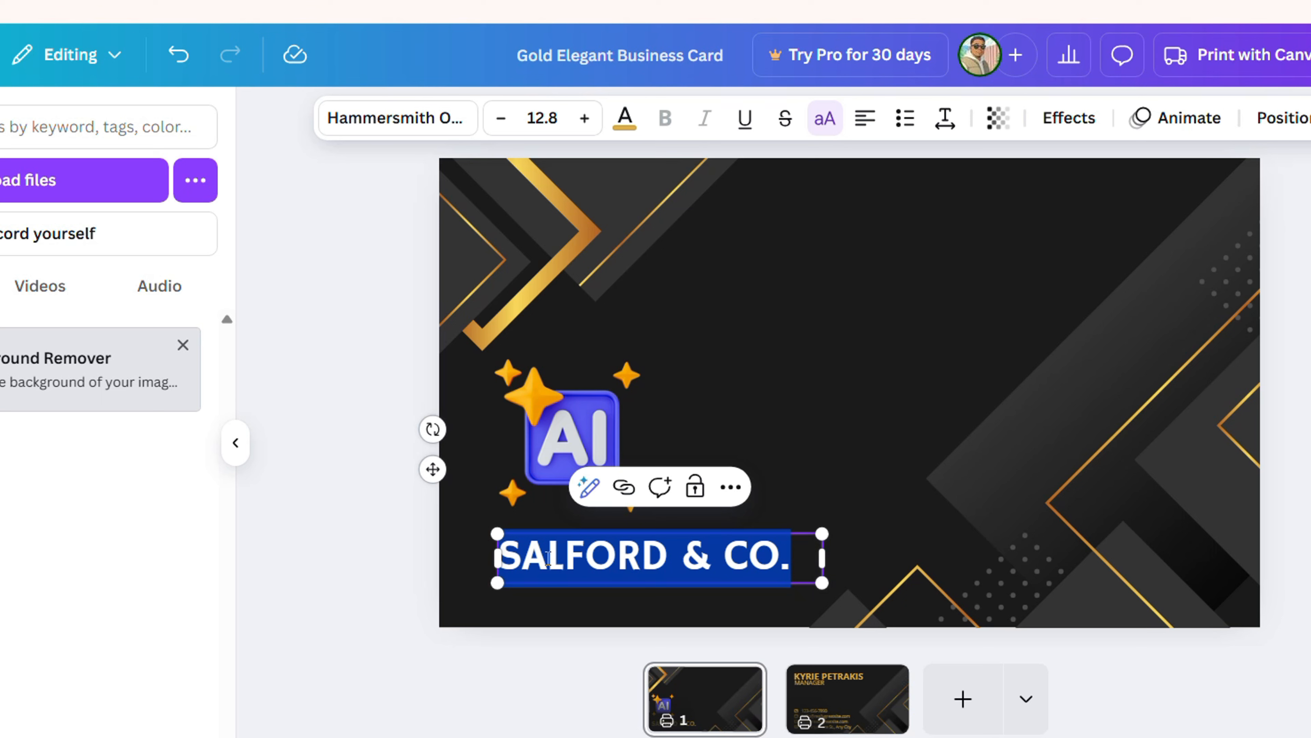
pyautogui.write('AI CHANNEEL')
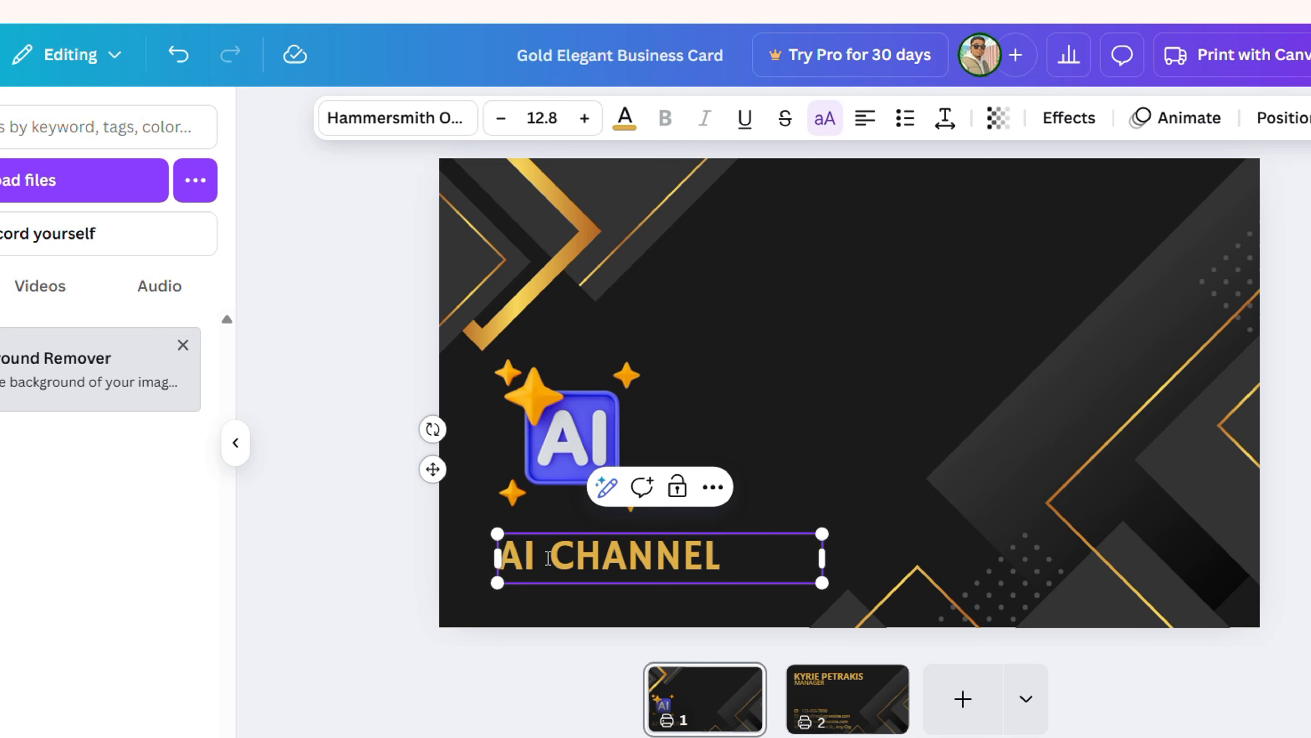
pyautogui.moveTo(746, 569); pyautogui.dragTo(556, 558)
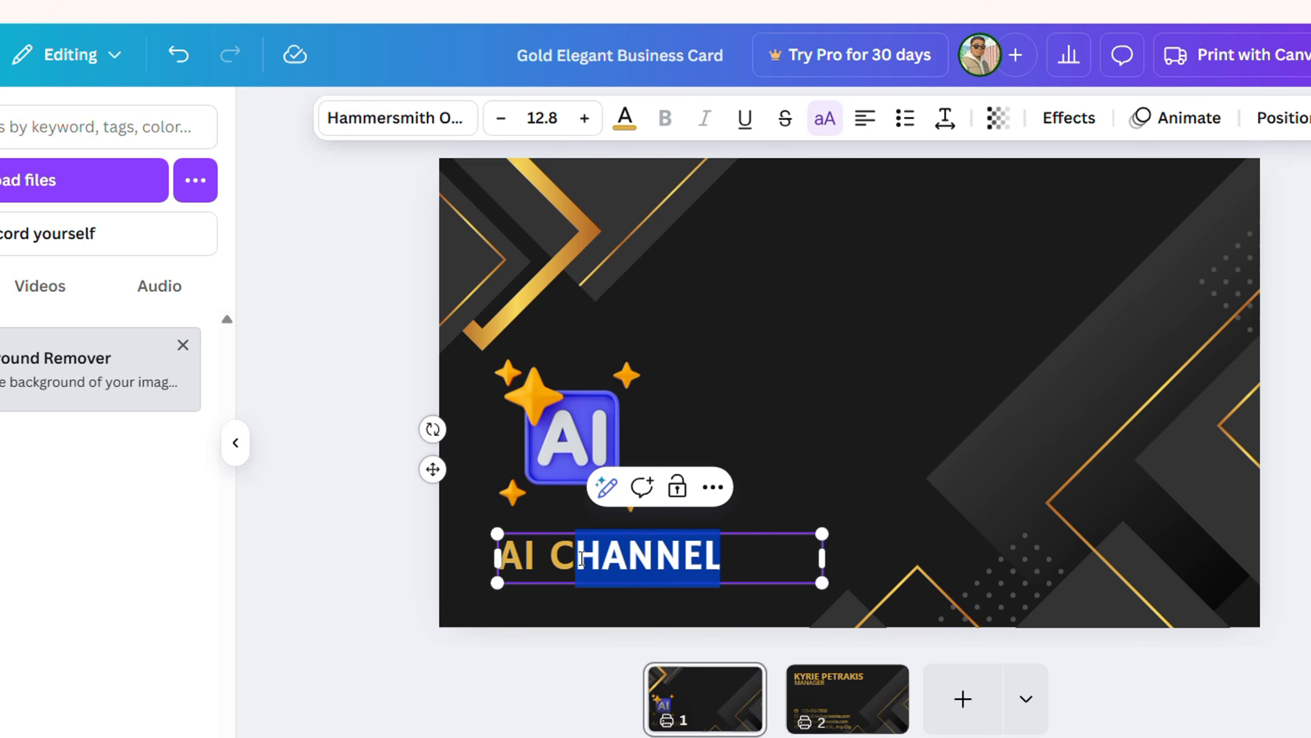
pyautogui.write('BUSINESS')
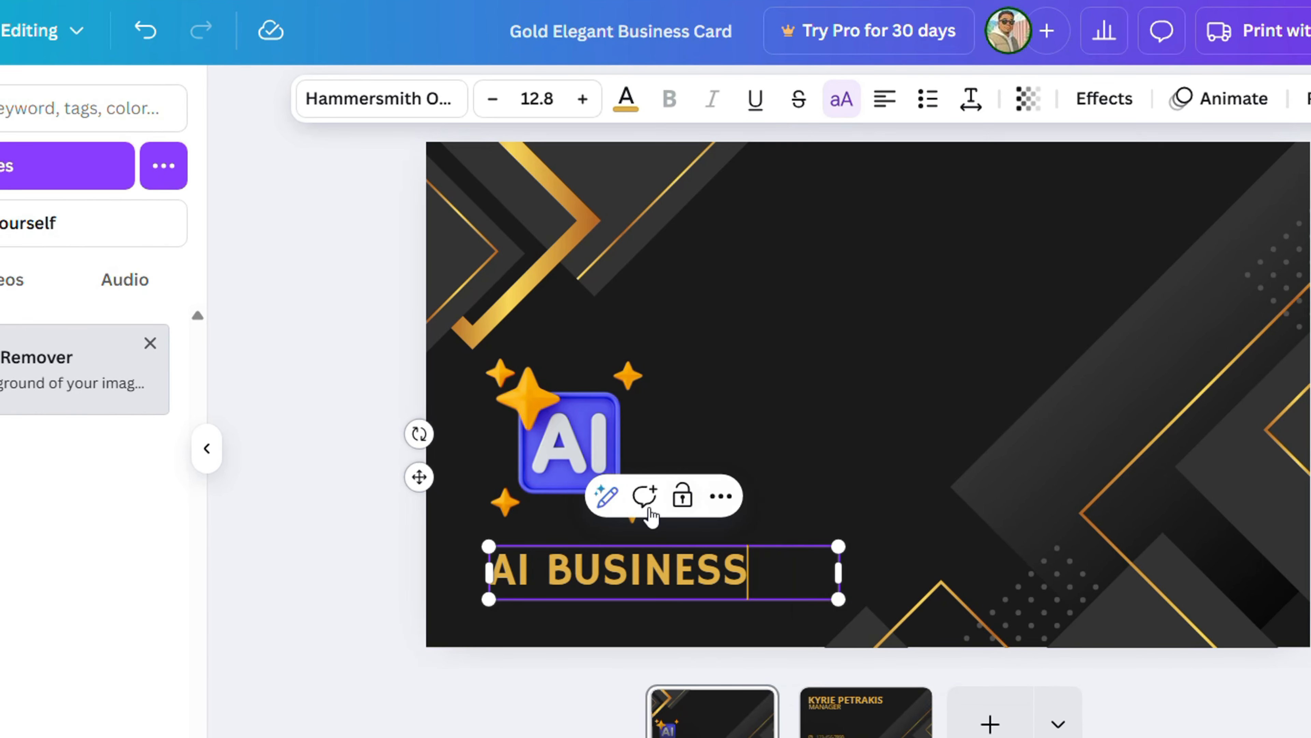
pyautogui.click(848, 406)
pyautogui.click(699, 518)
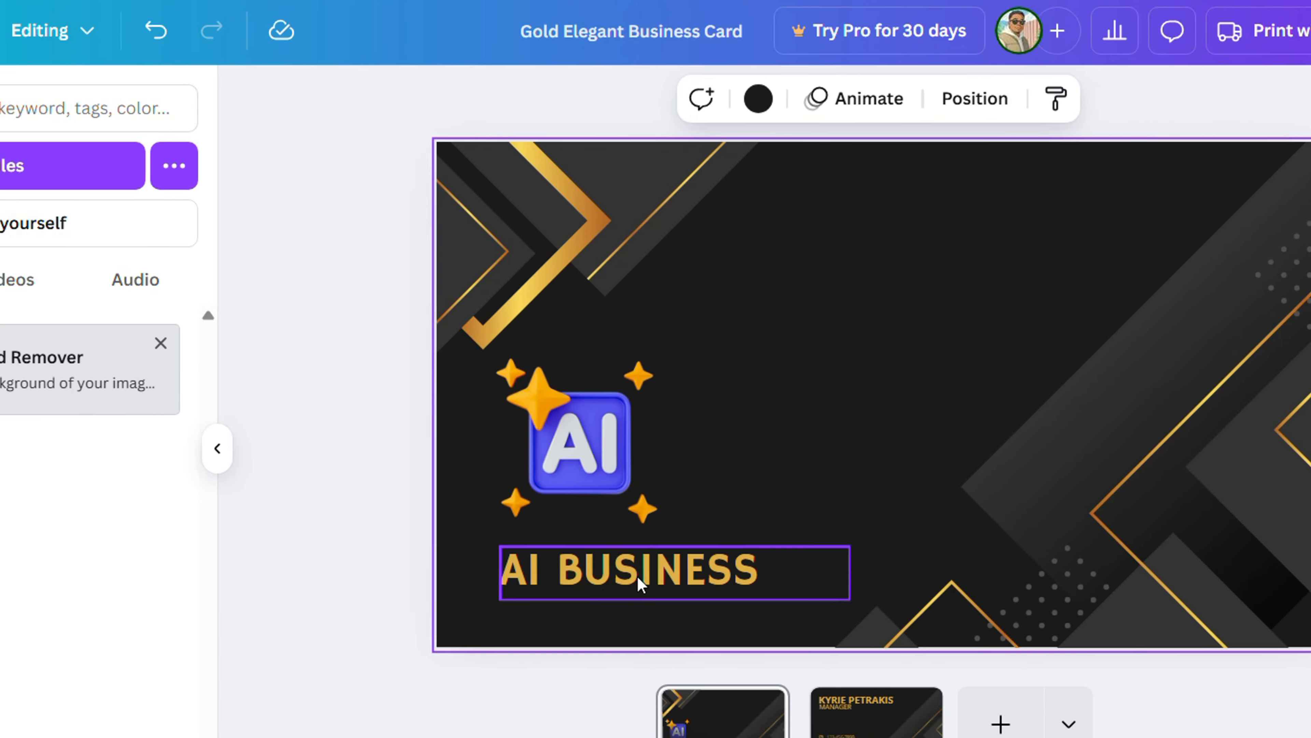
# - Recolor the "AI BUSINESS" text with the light grey photo color taken from the AI logo
pyautogui.click(591, 585)
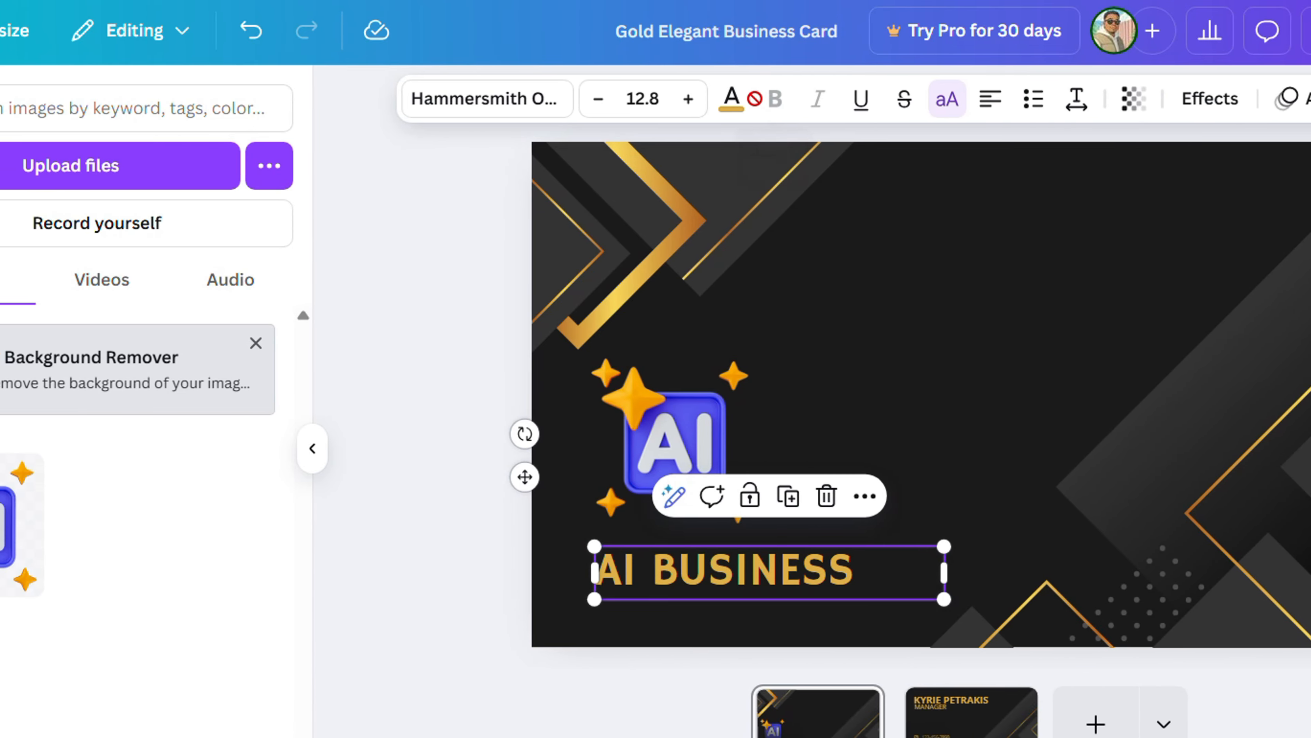
pyautogui.click(663, 98)
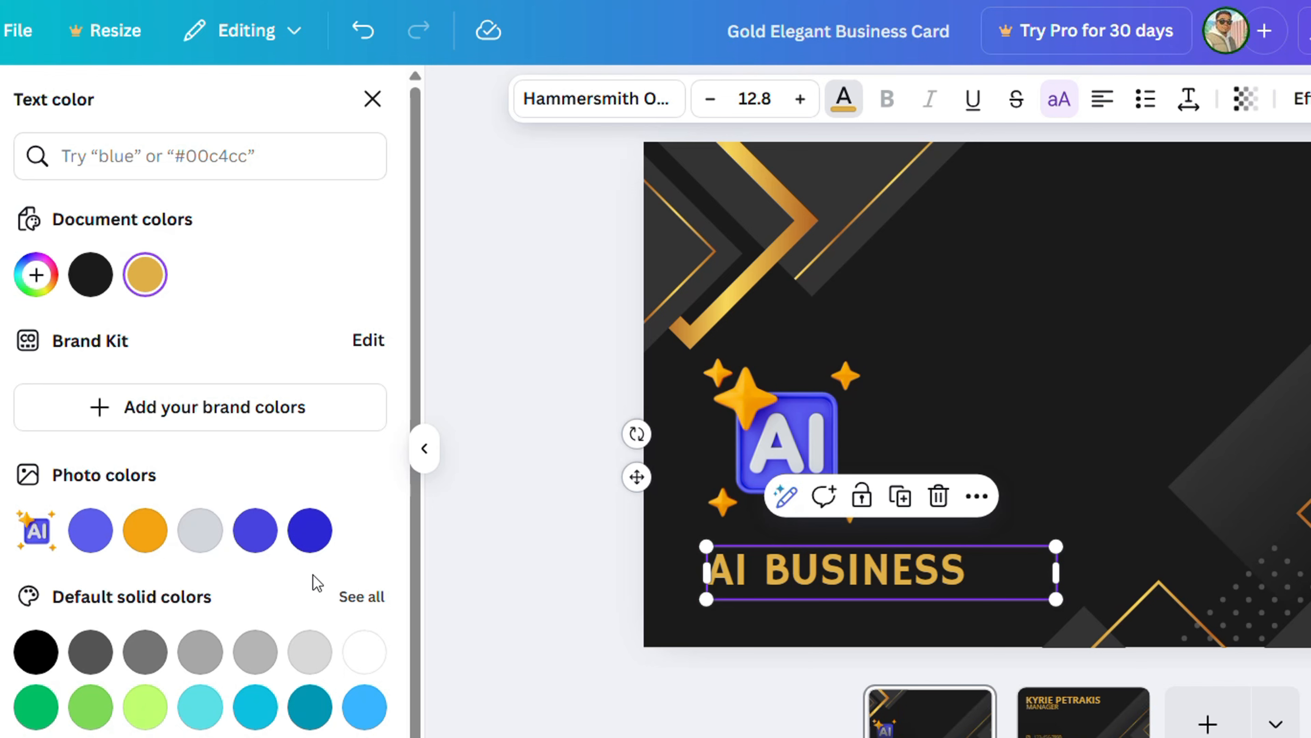
pyautogui.scroll(-1, 305, 578)
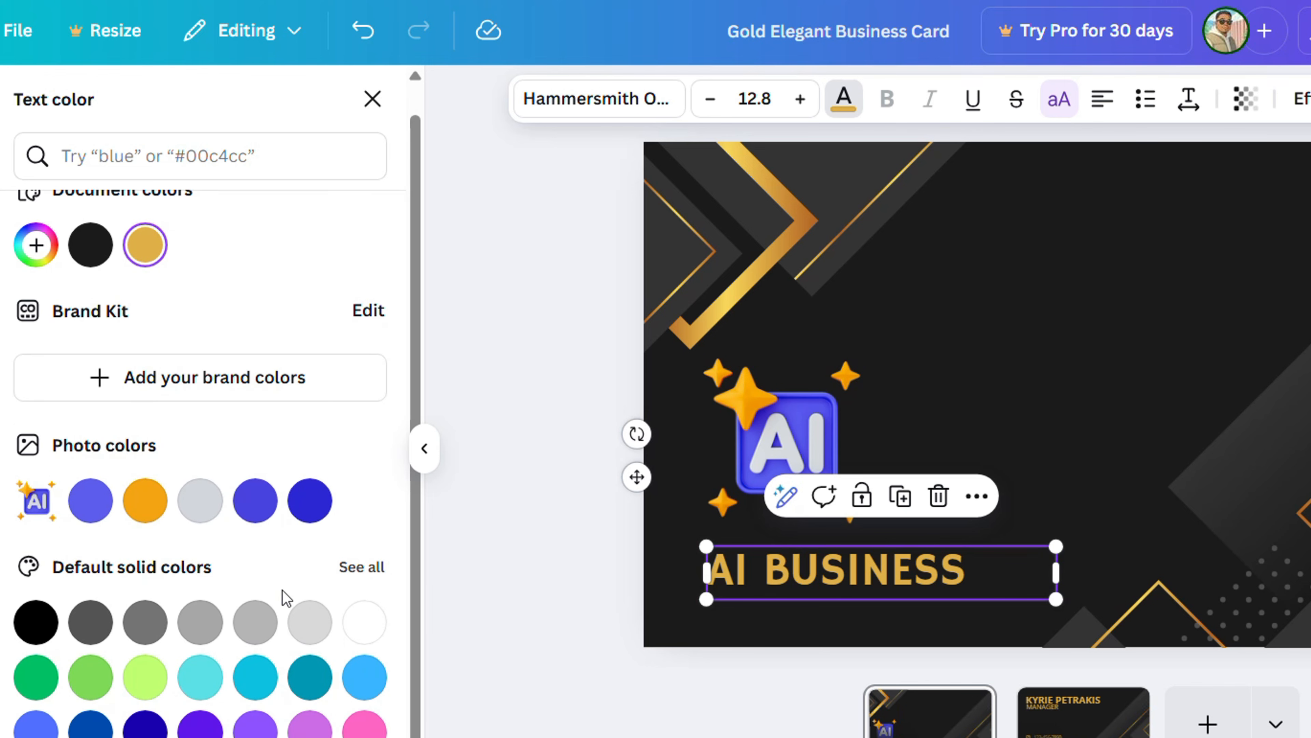
pyautogui.click(190, 501)
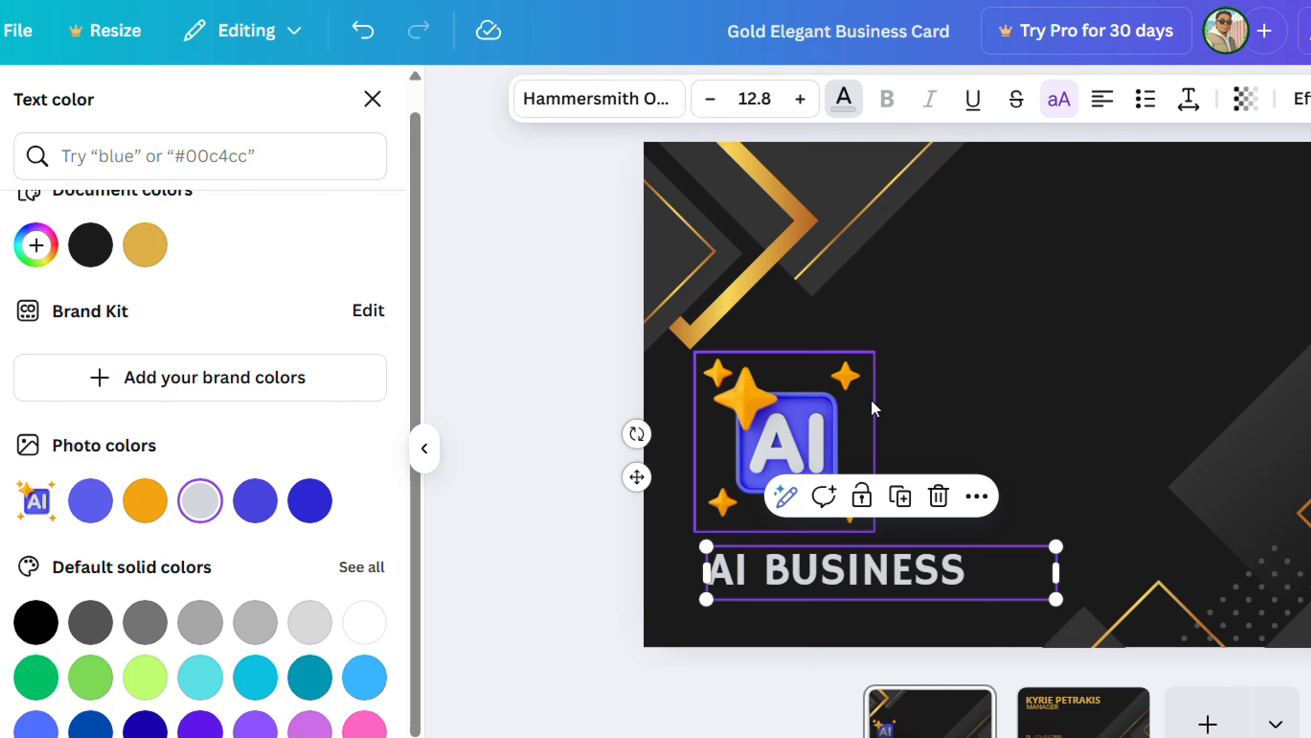
pyautogui.click(1014, 370)
pyautogui.click(923, 298)
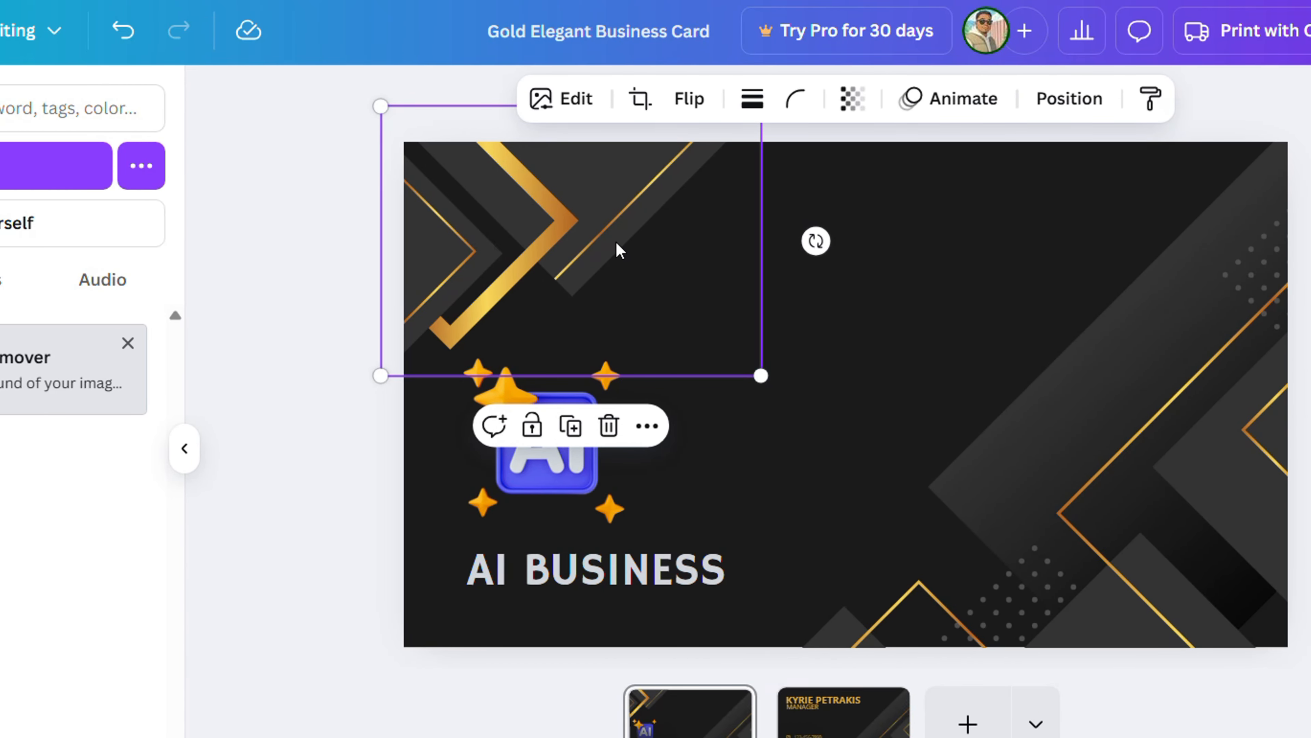
# - Recolor the "AI BUSINESS" text on the front of the card with the default solid white
pyautogui.click(1192, 561)
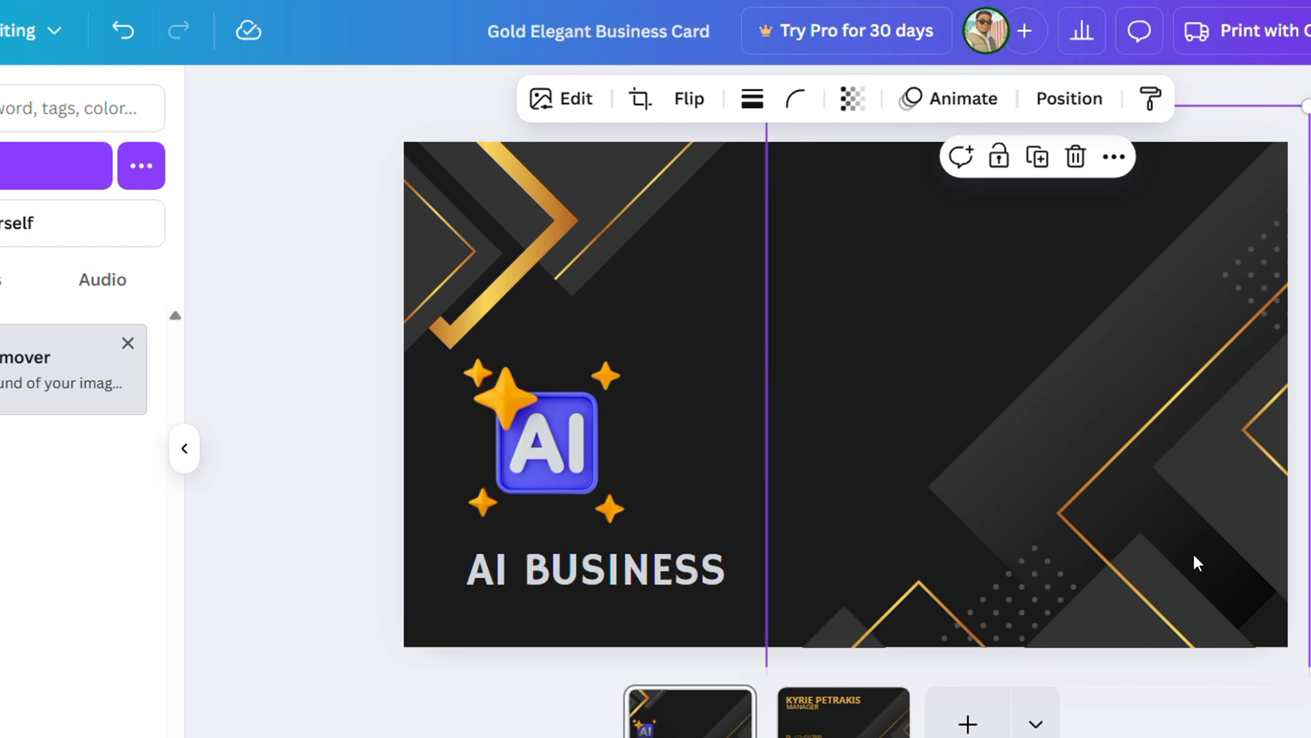
pyautogui.click(531, 293)
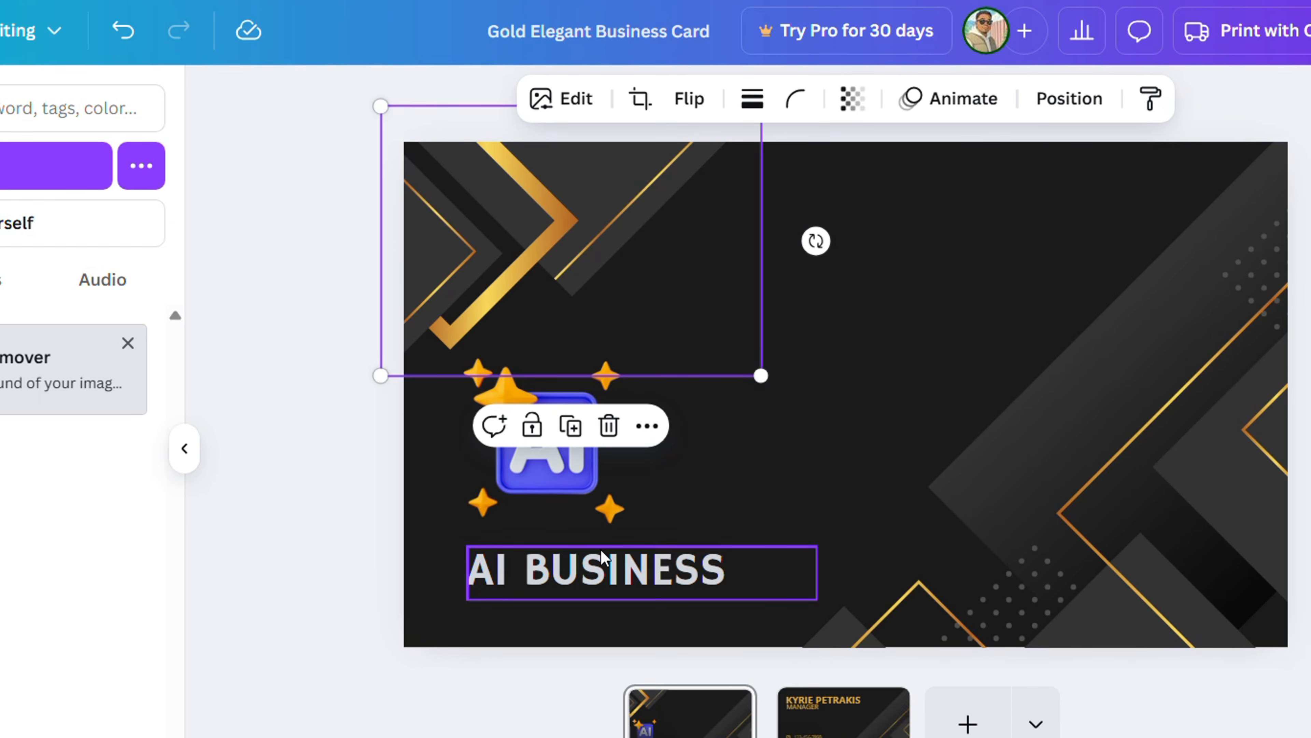
pyautogui.click(594, 572)
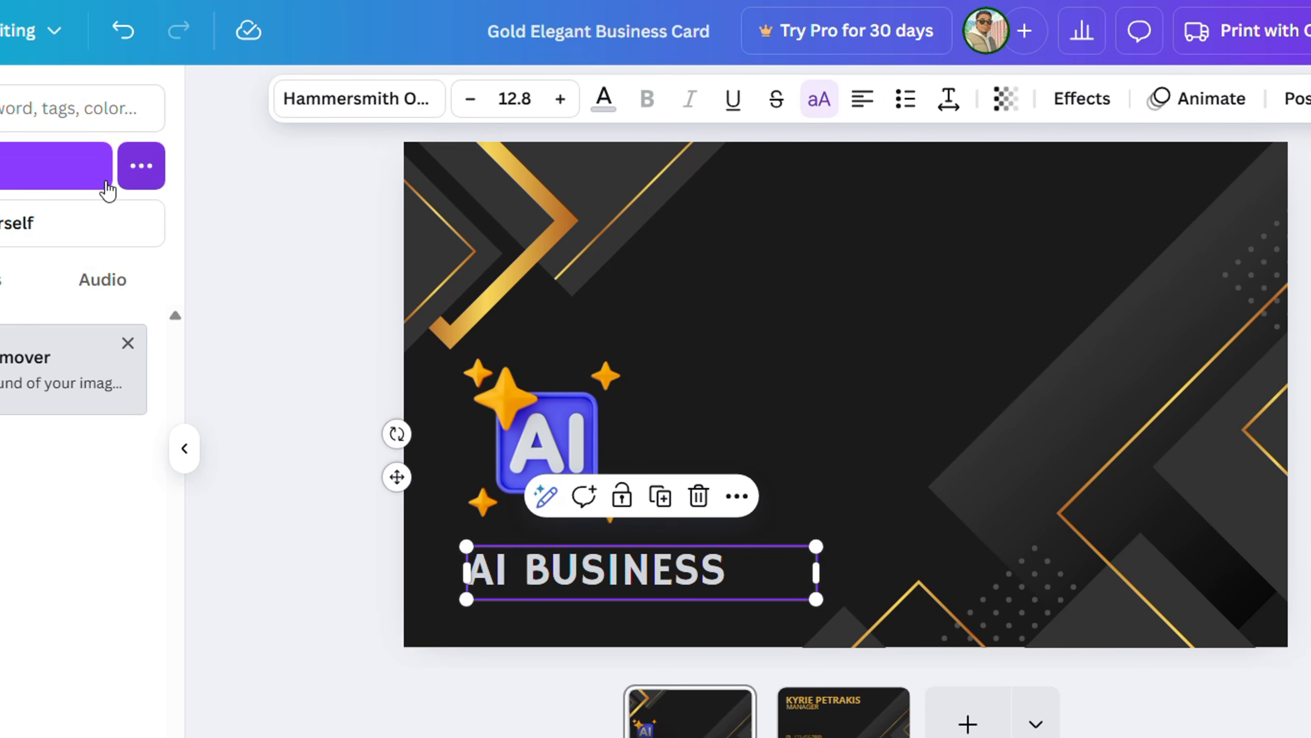
pyautogui.click(603, 98)
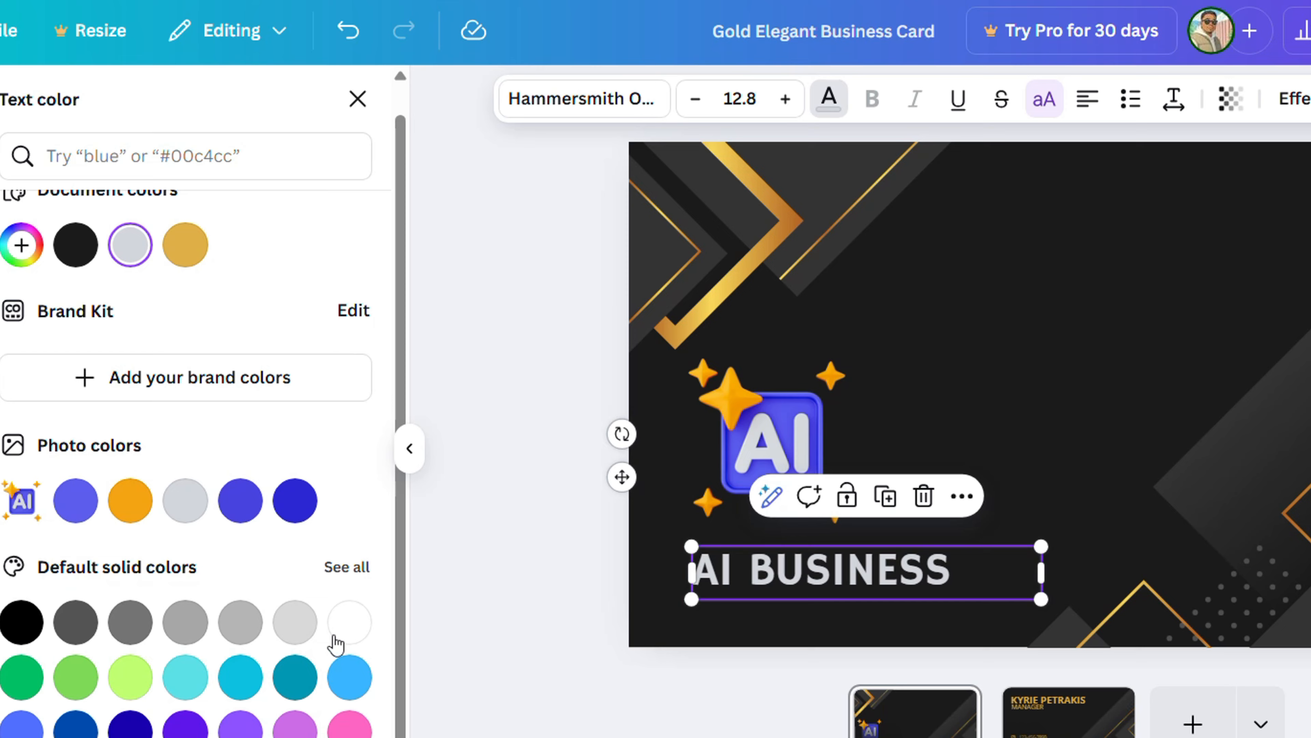
pyautogui.click(349, 622)
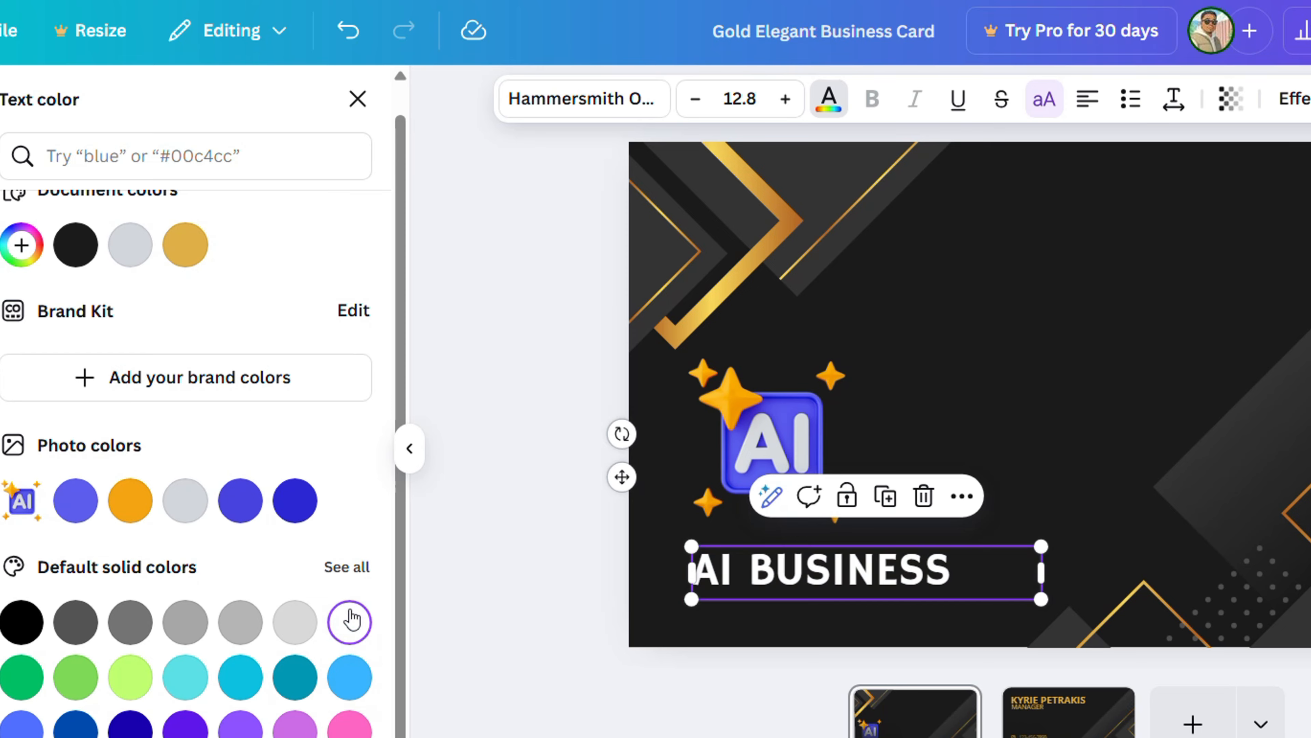
pyautogui.click(1036, 331)
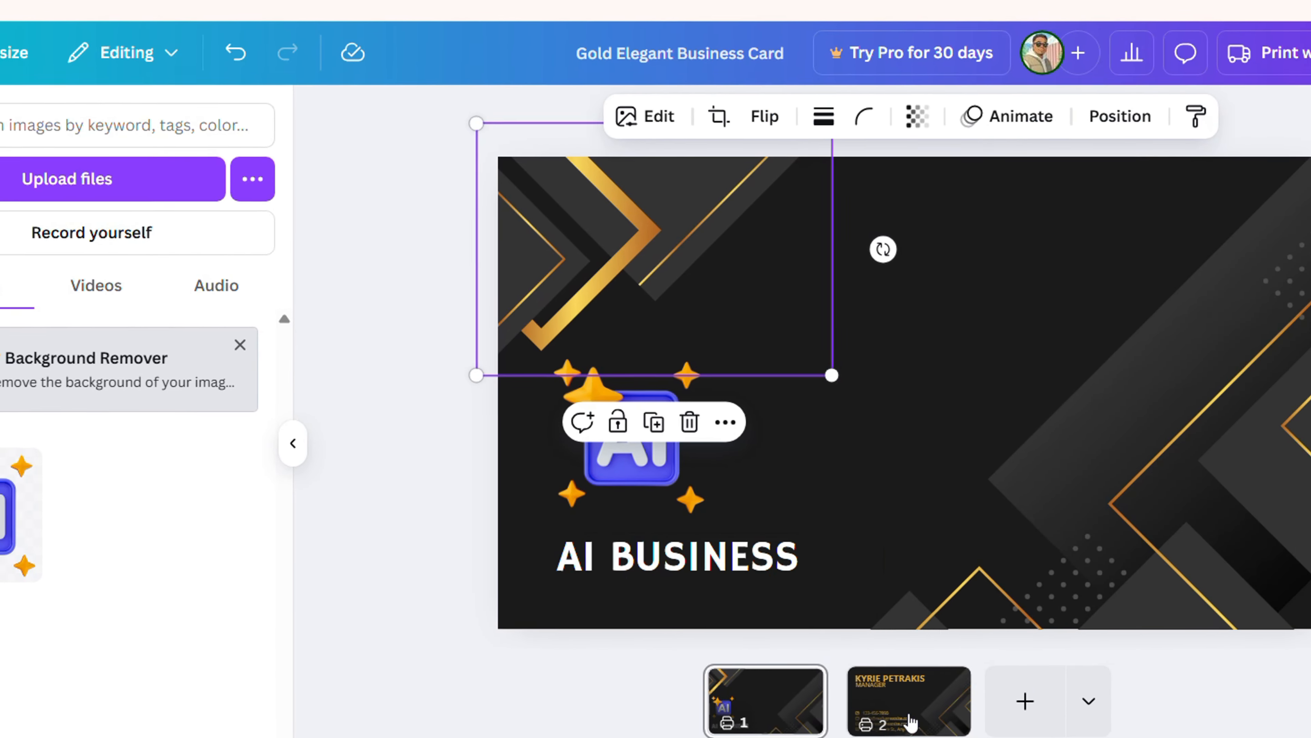
# - Recolor the person's name on the back of the card with the default solid white
pyautogui.click(999, 725)
pyautogui.click(849, 235)
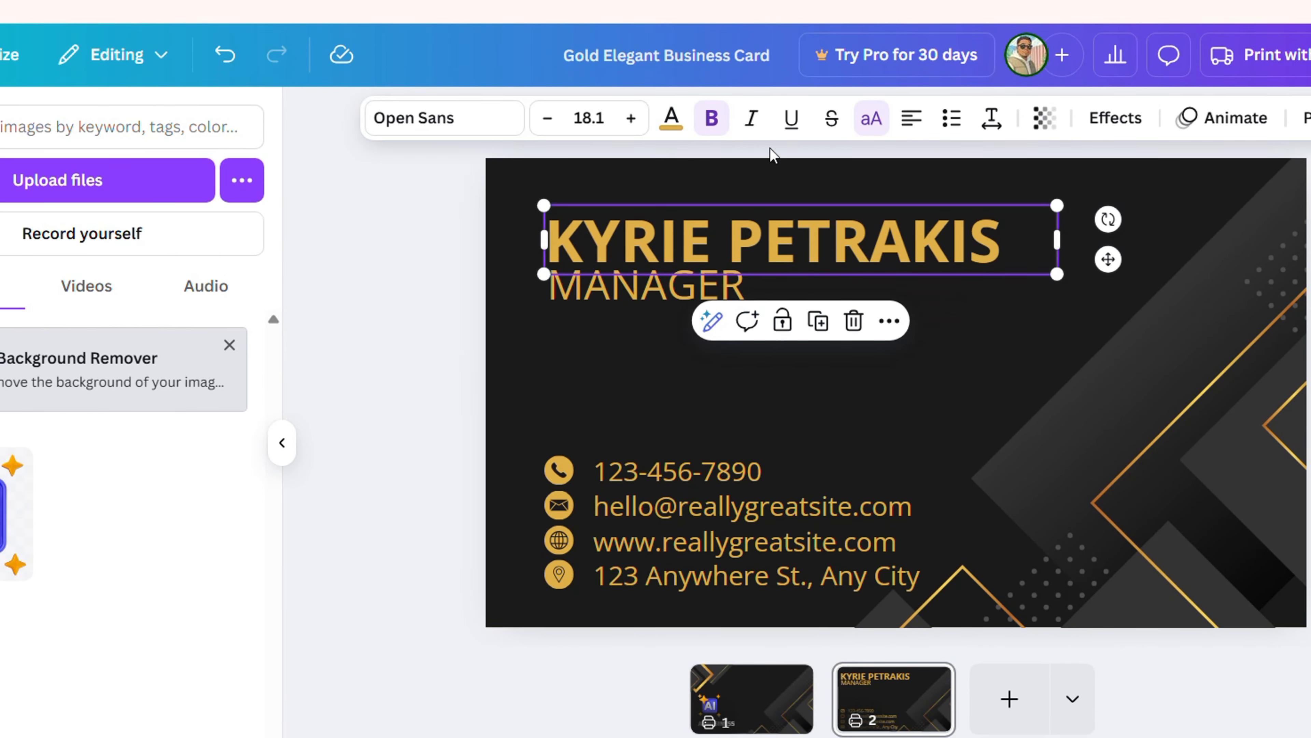
pyautogui.click(666, 119)
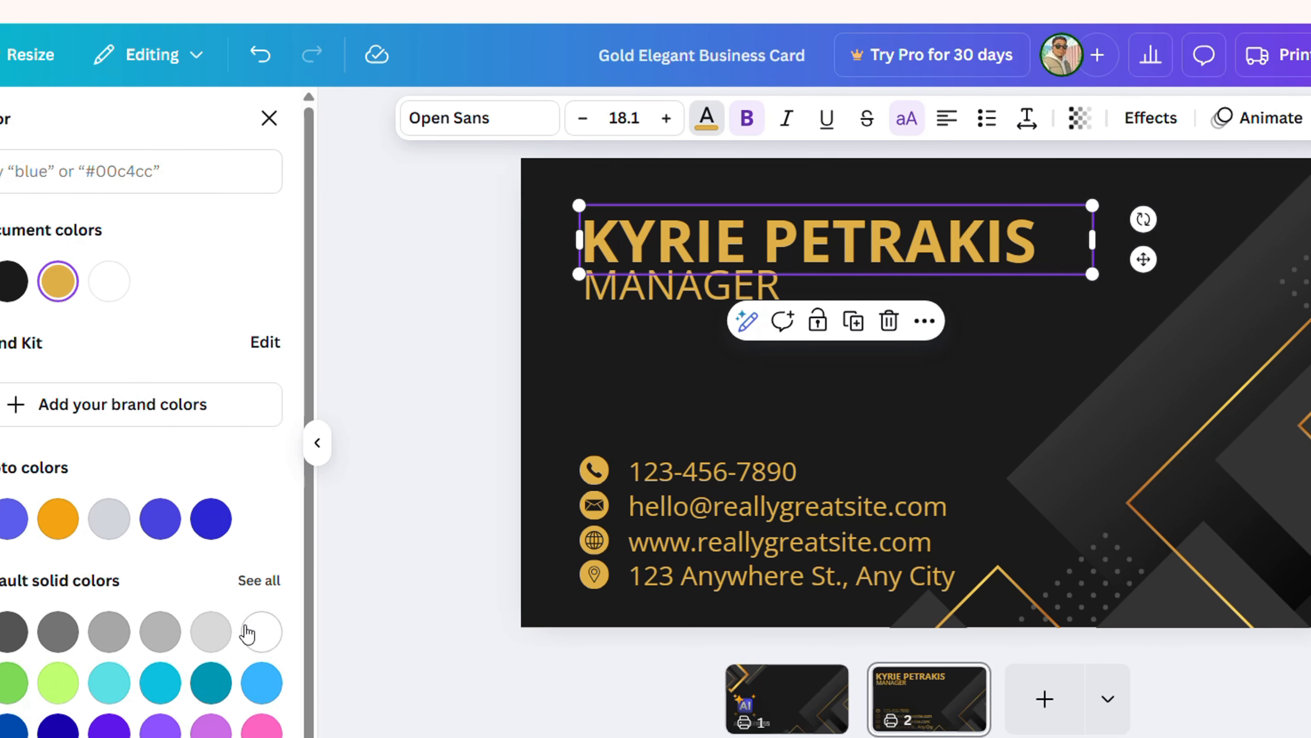
pyautogui.click(227, 630)
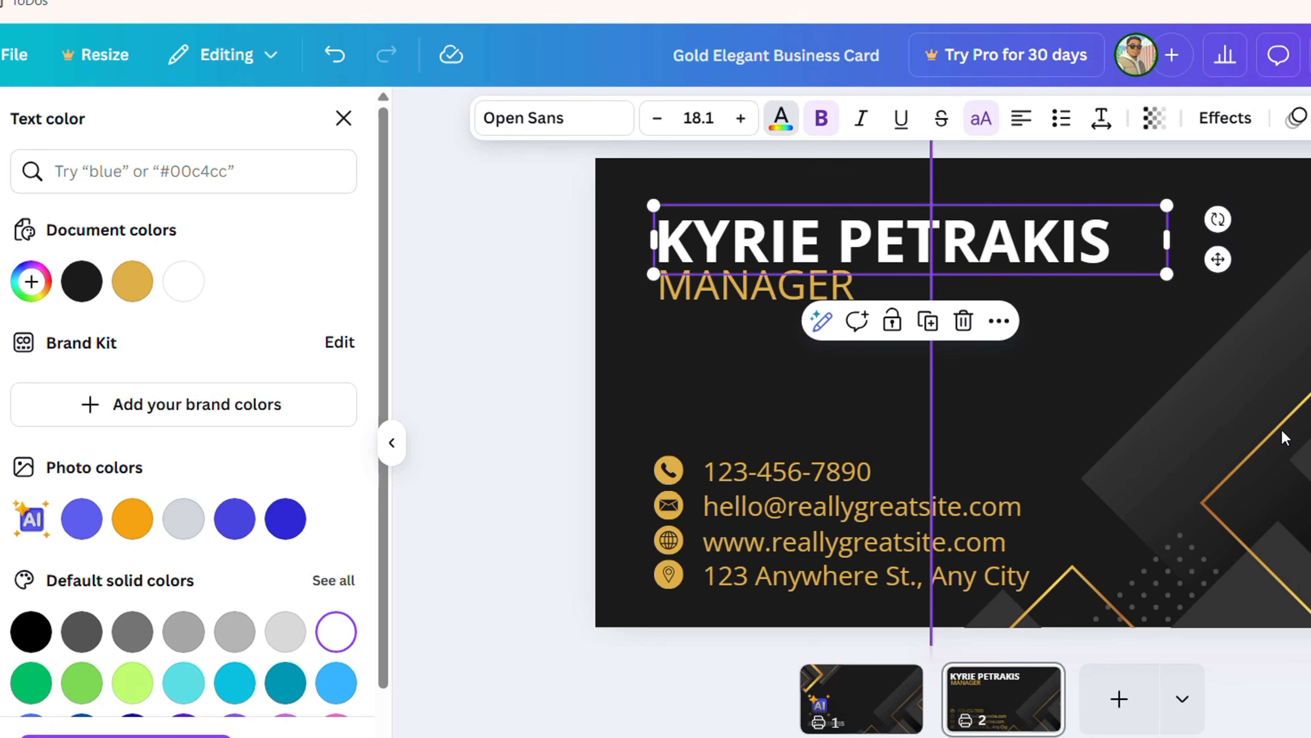
# - Recolor the "MANAGER" text below the name with the light green default solid color
pyautogui.click(694, 288)
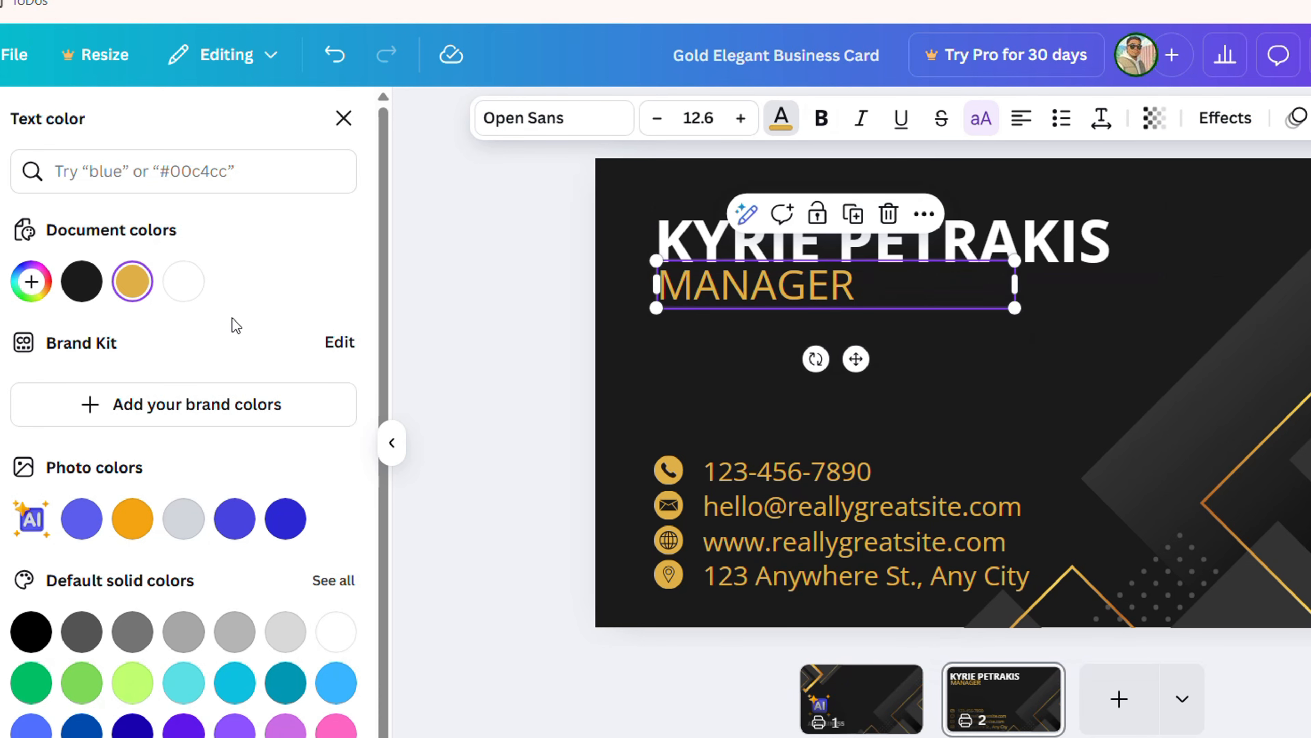
pyautogui.click(135, 518)
pyautogui.click(126, 683)
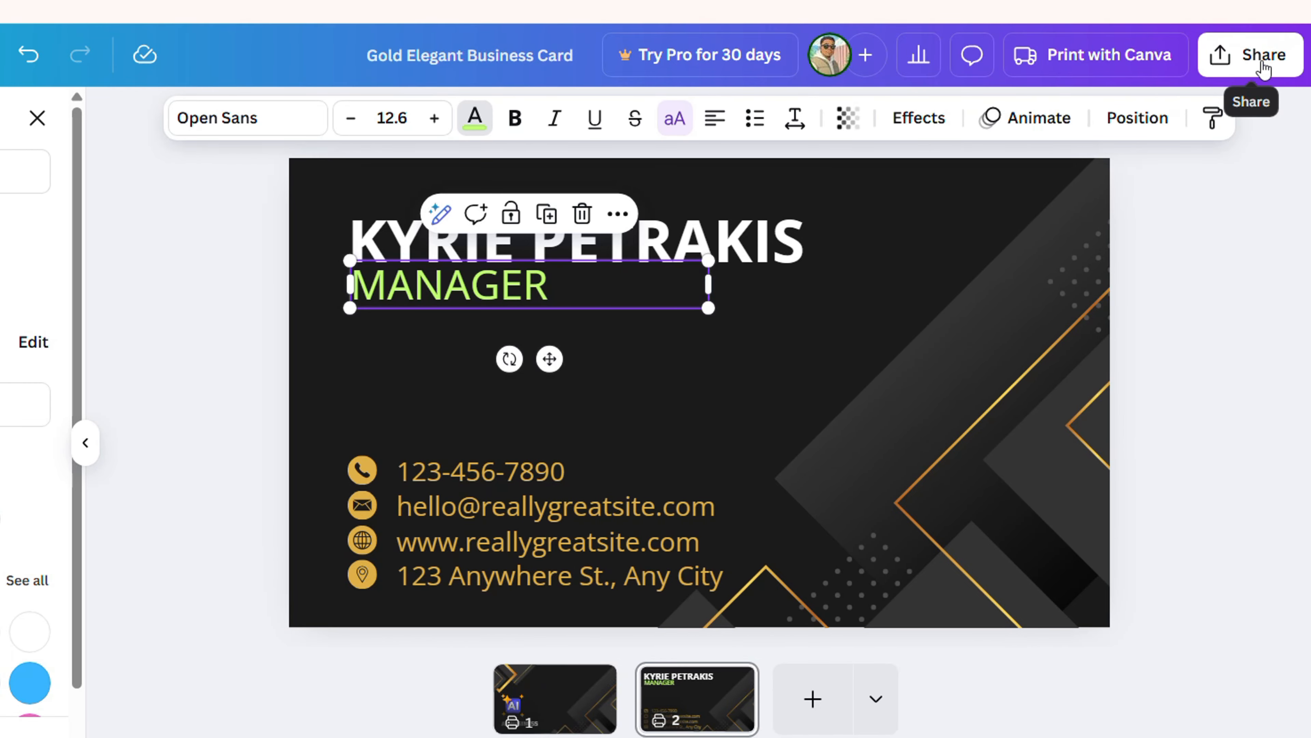
# - Download the business card design with PNG as the file type and size 1
pyautogui.click(1263, 66)
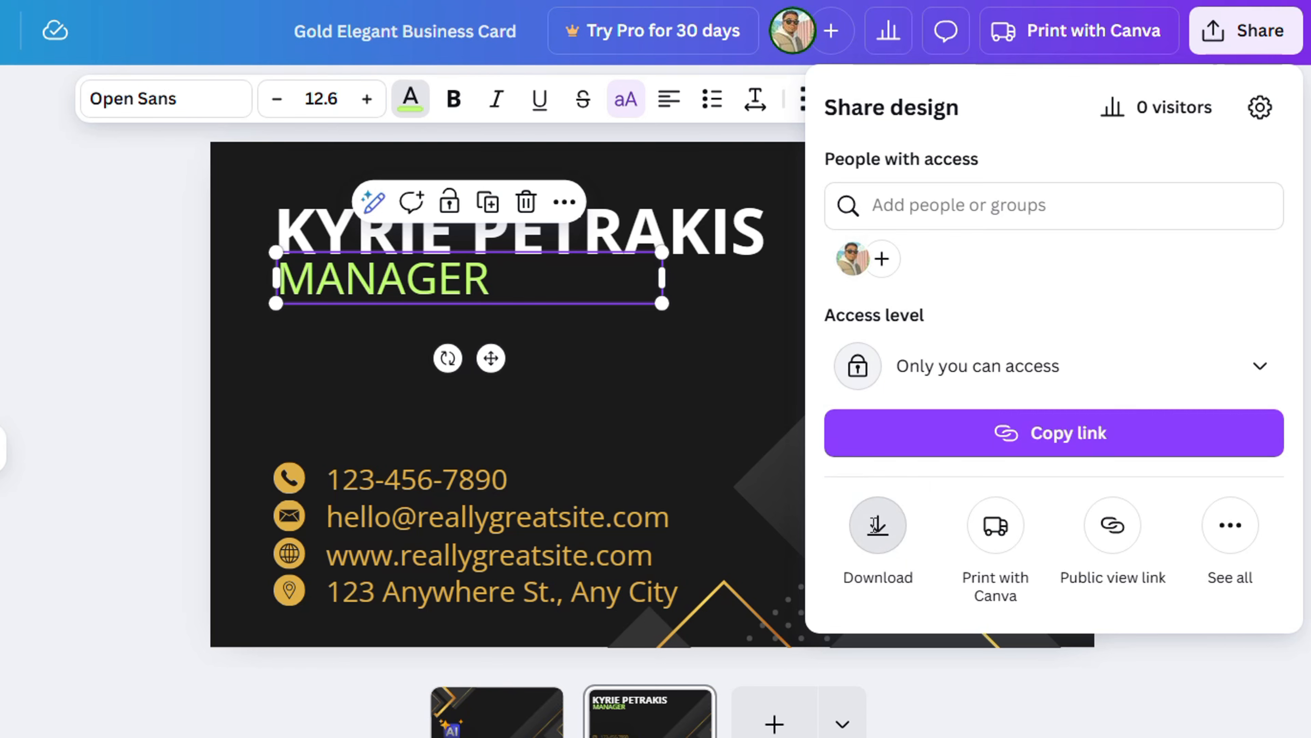
pyautogui.click(876, 525)
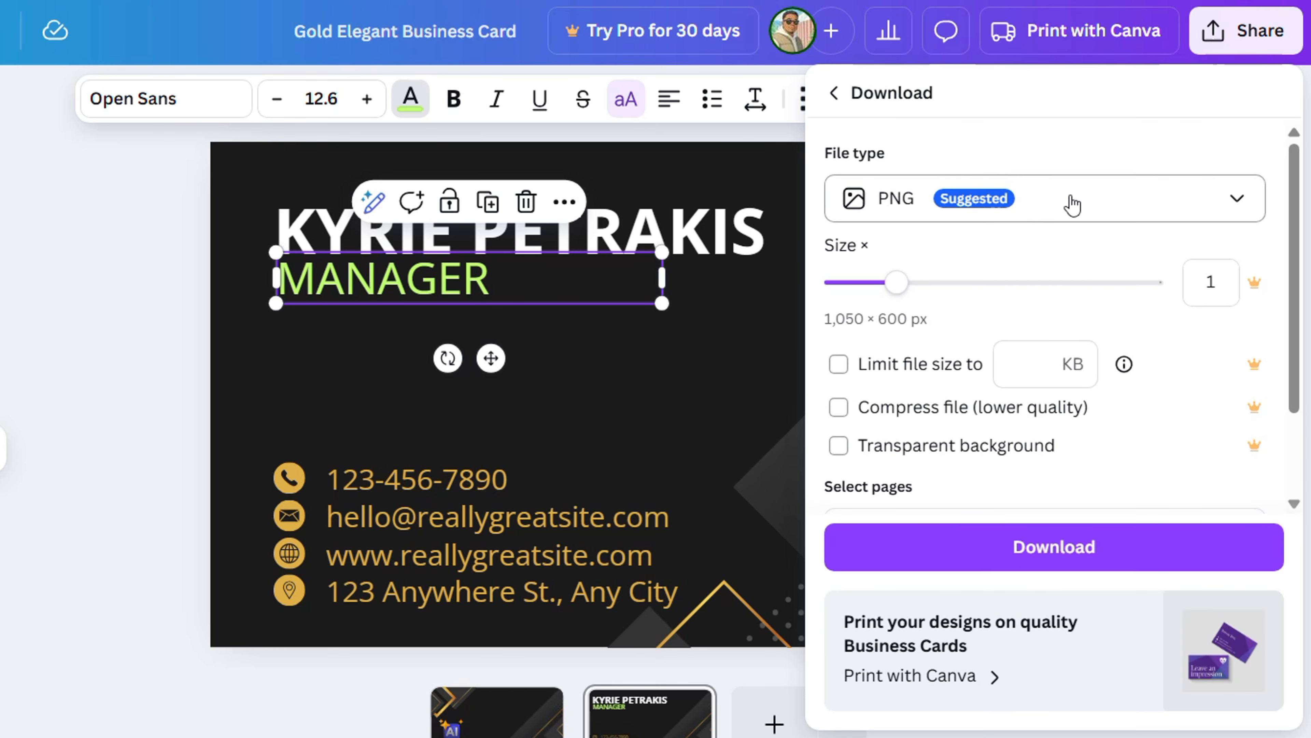
pyautogui.click(1033, 217)
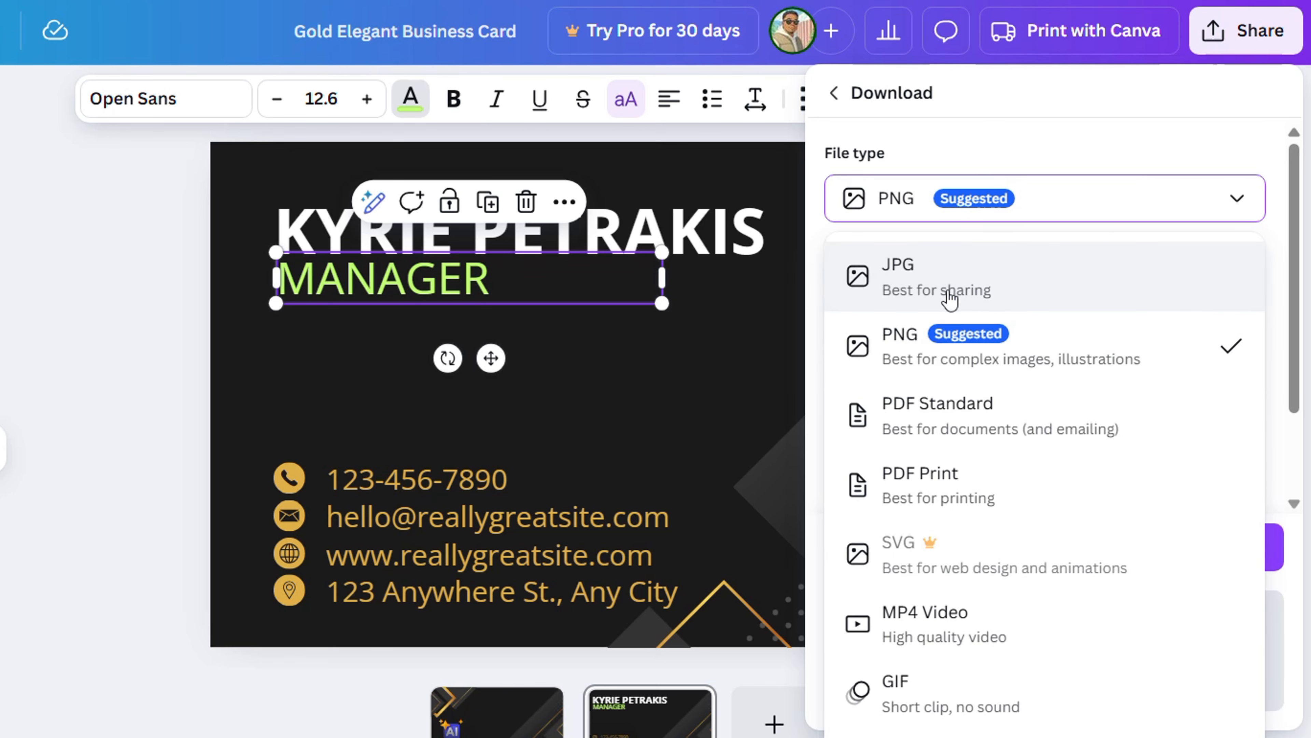
pyautogui.click(1136, 360)
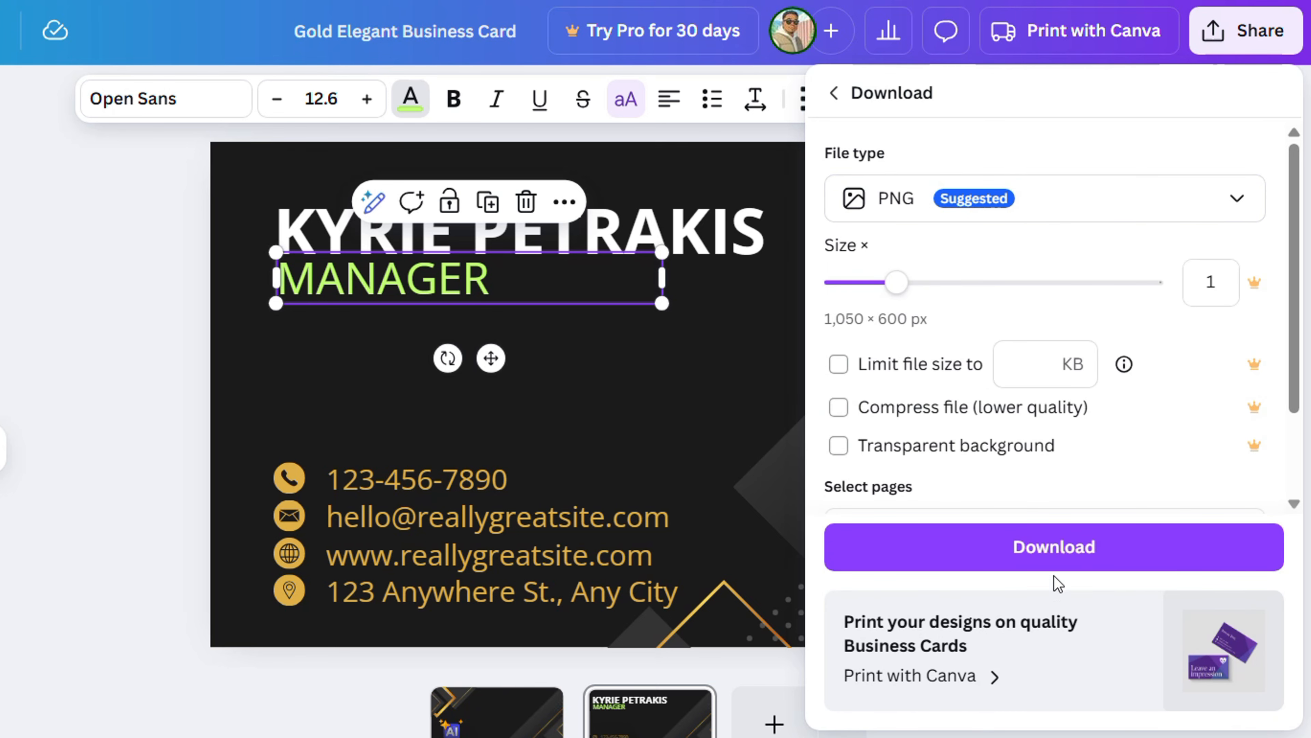
pyautogui.click(1052, 547)
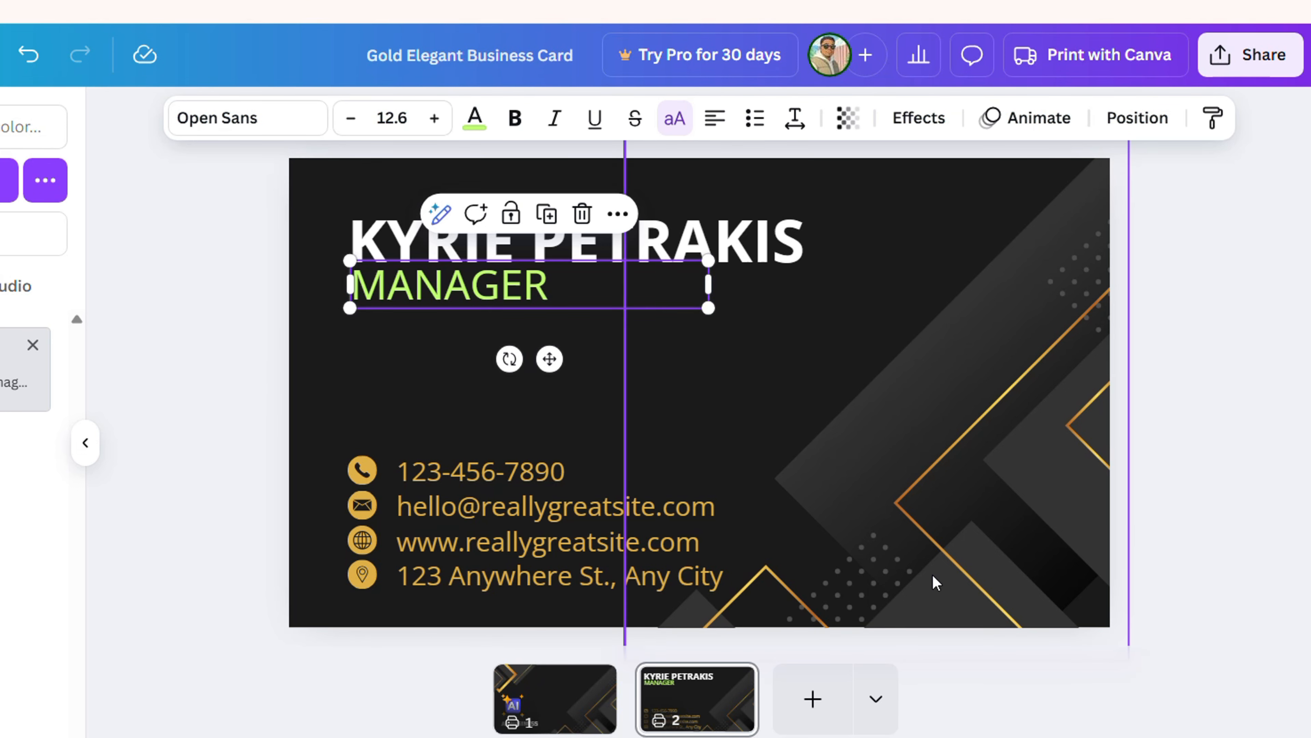
# - Add a blank page to the design and delete the two finished black and gold card pages
pyautogui.click(811, 701)
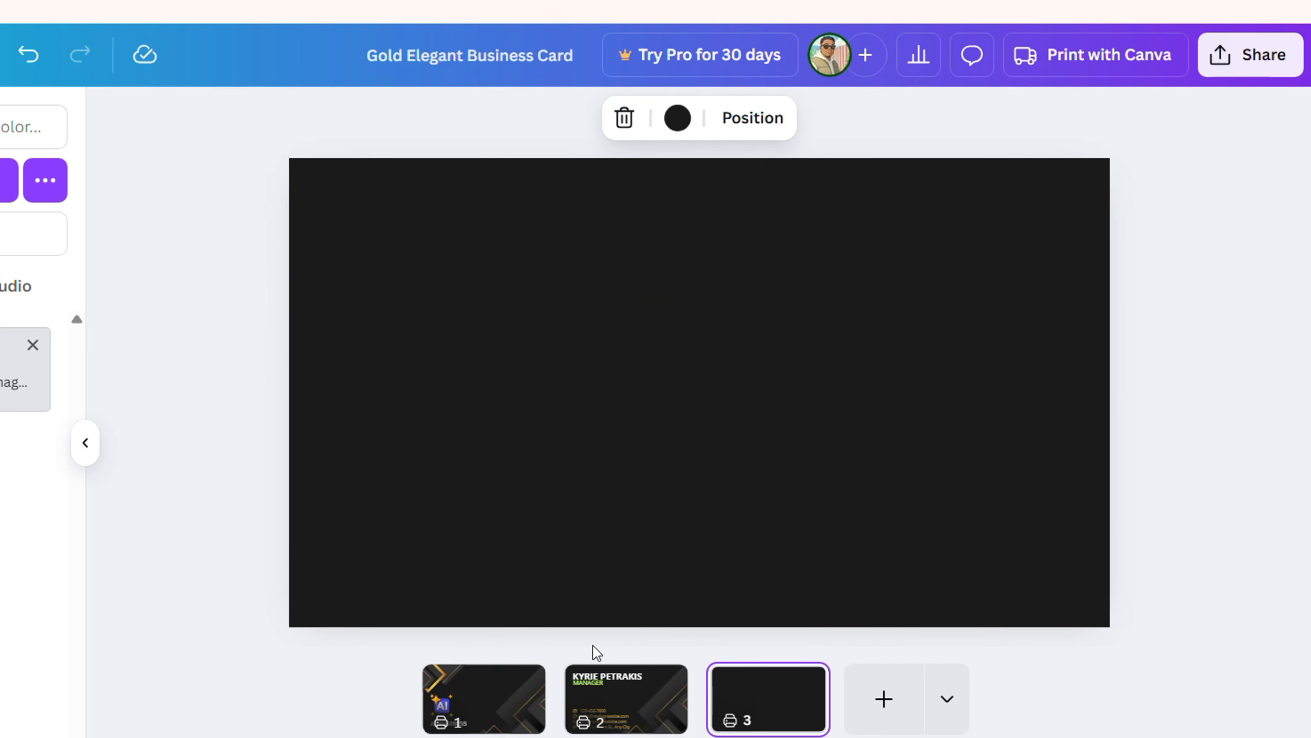
pyautogui.rightClick(507, 716)
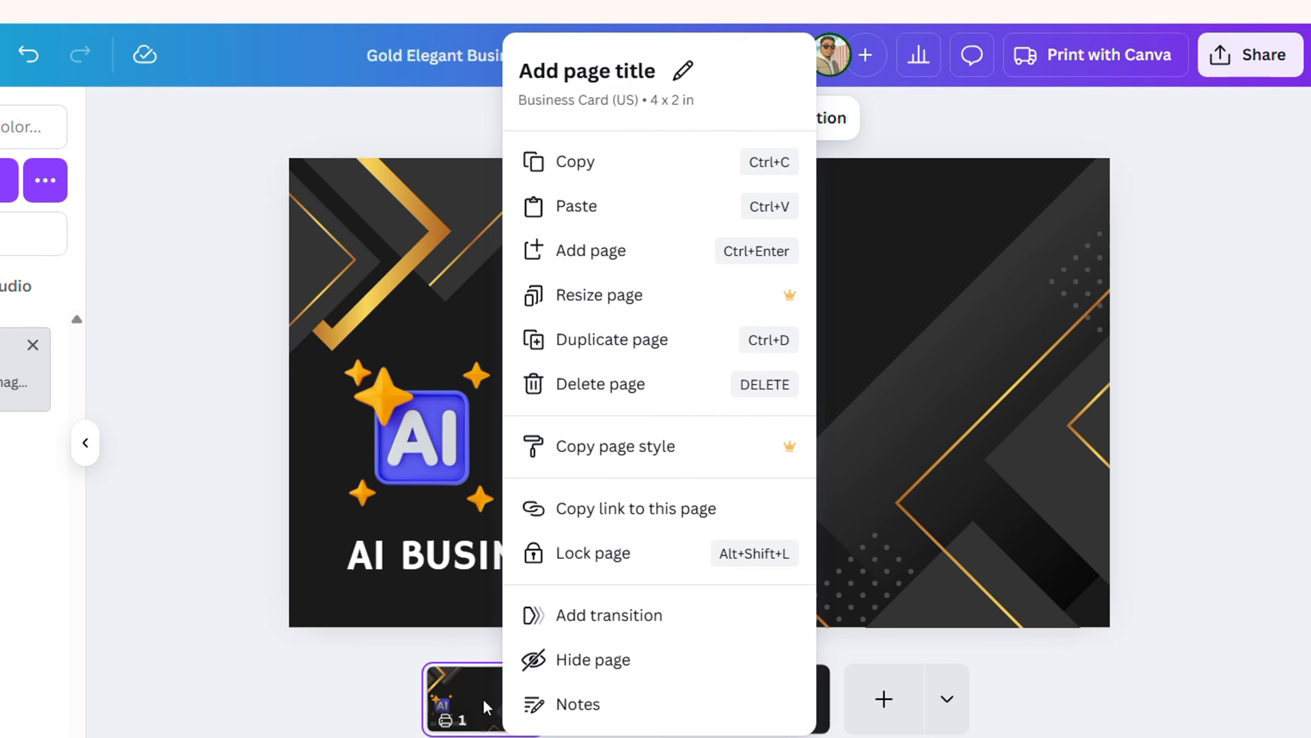
pyautogui.click(653, 395)
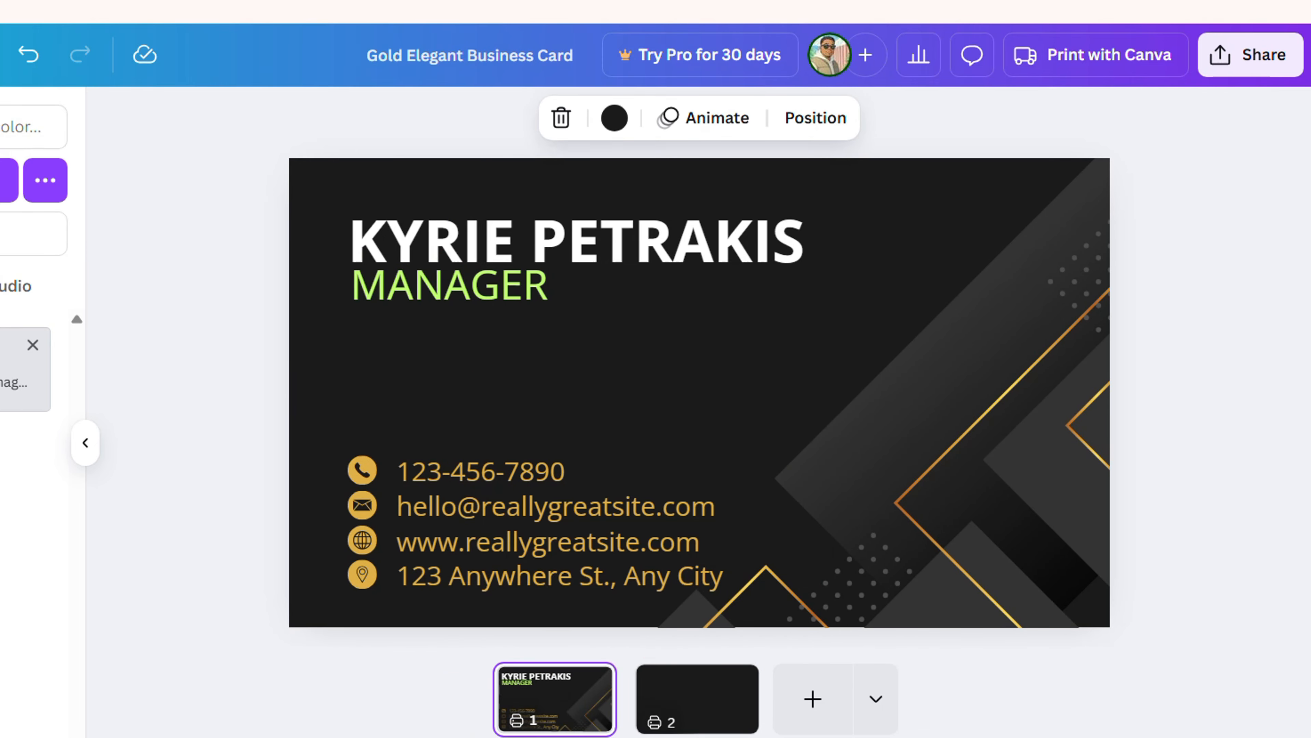
pyautogui.rightClick(569, 707)
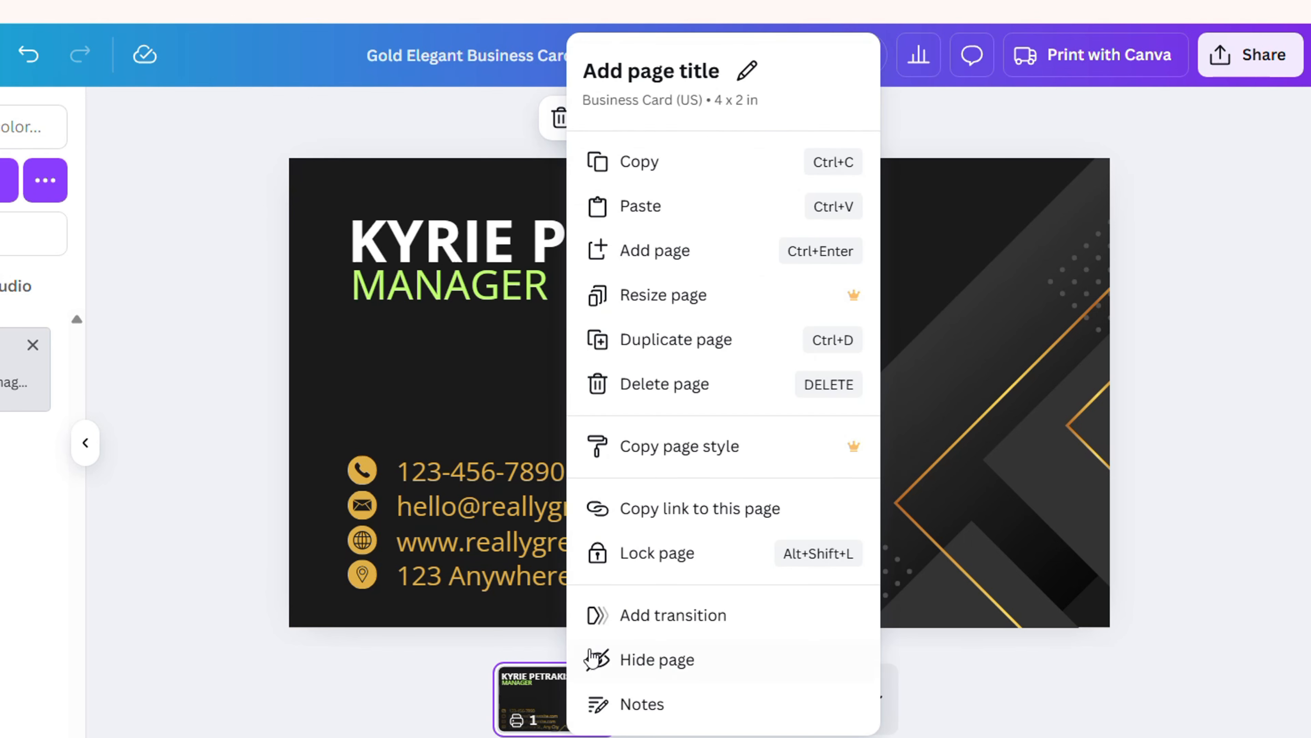
pyautogui.click(688, 393)
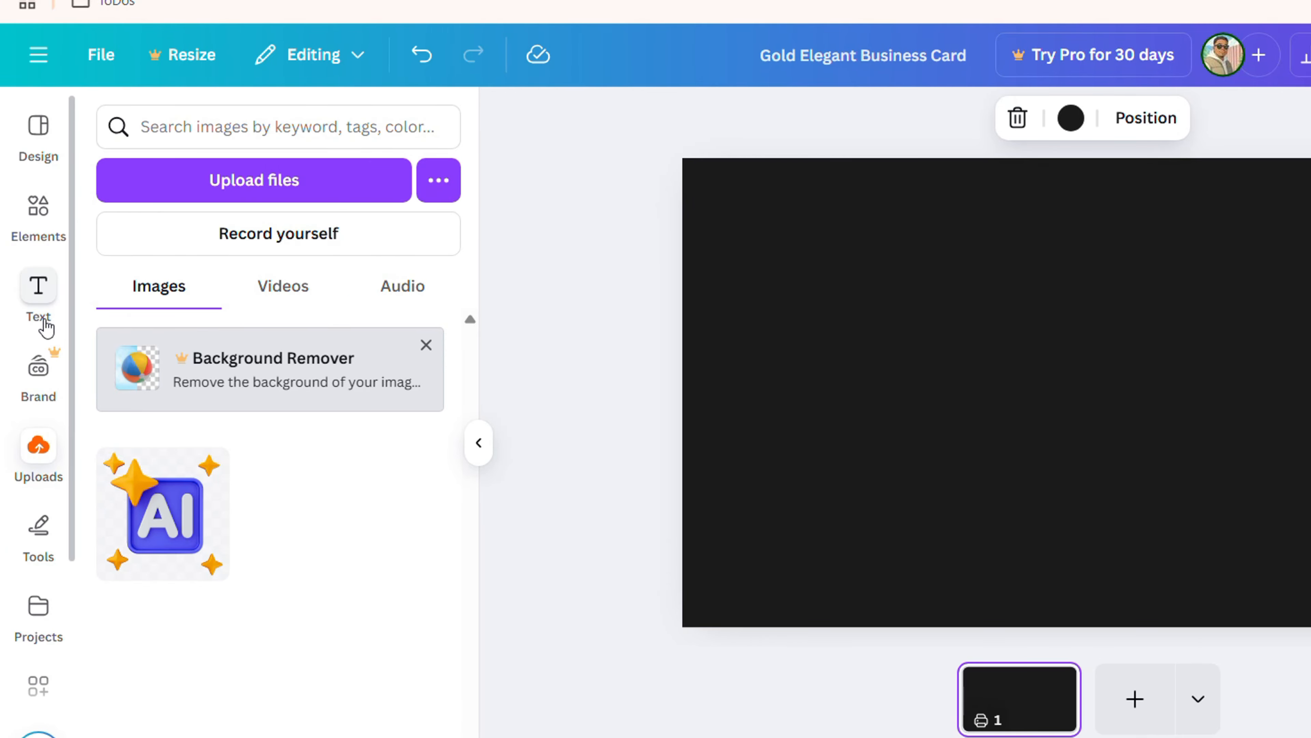
# - Browse the suggested template categories and list the "Visiting card business" templates
pyautogui.click(40, 153)
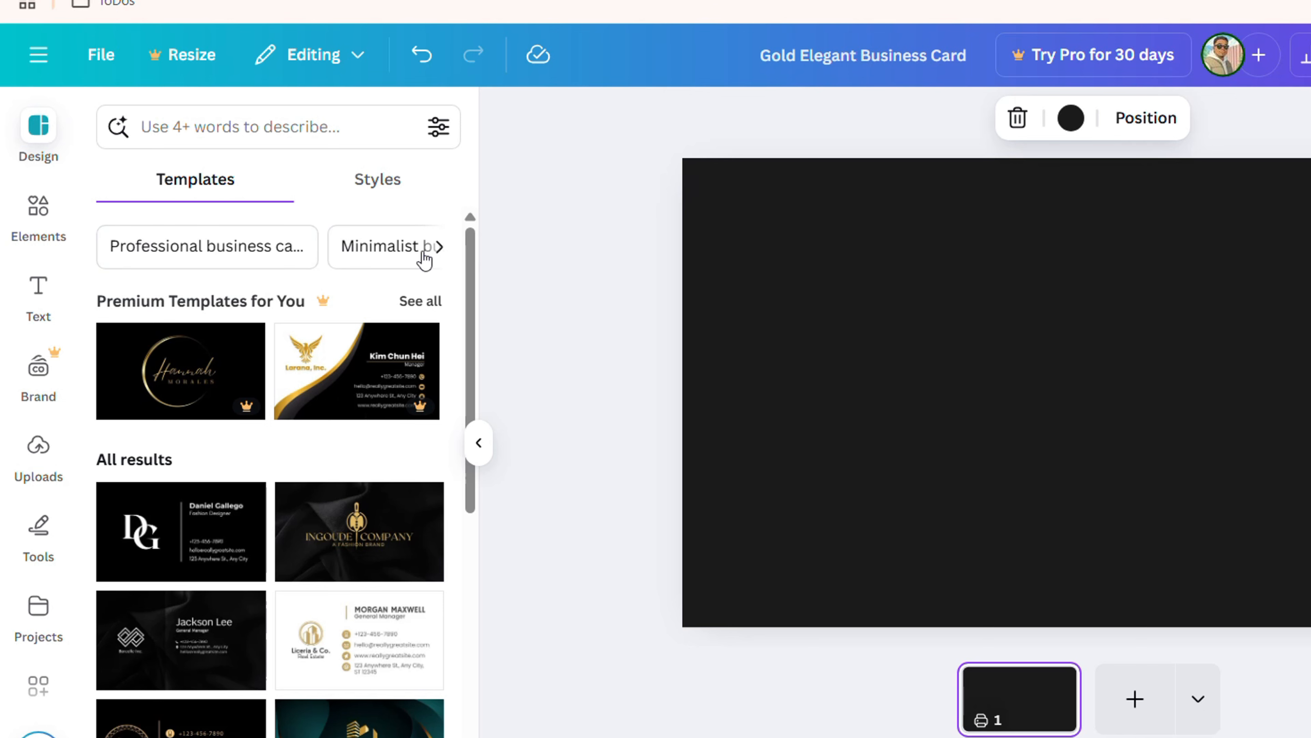
pyautogui.click(440, 248)
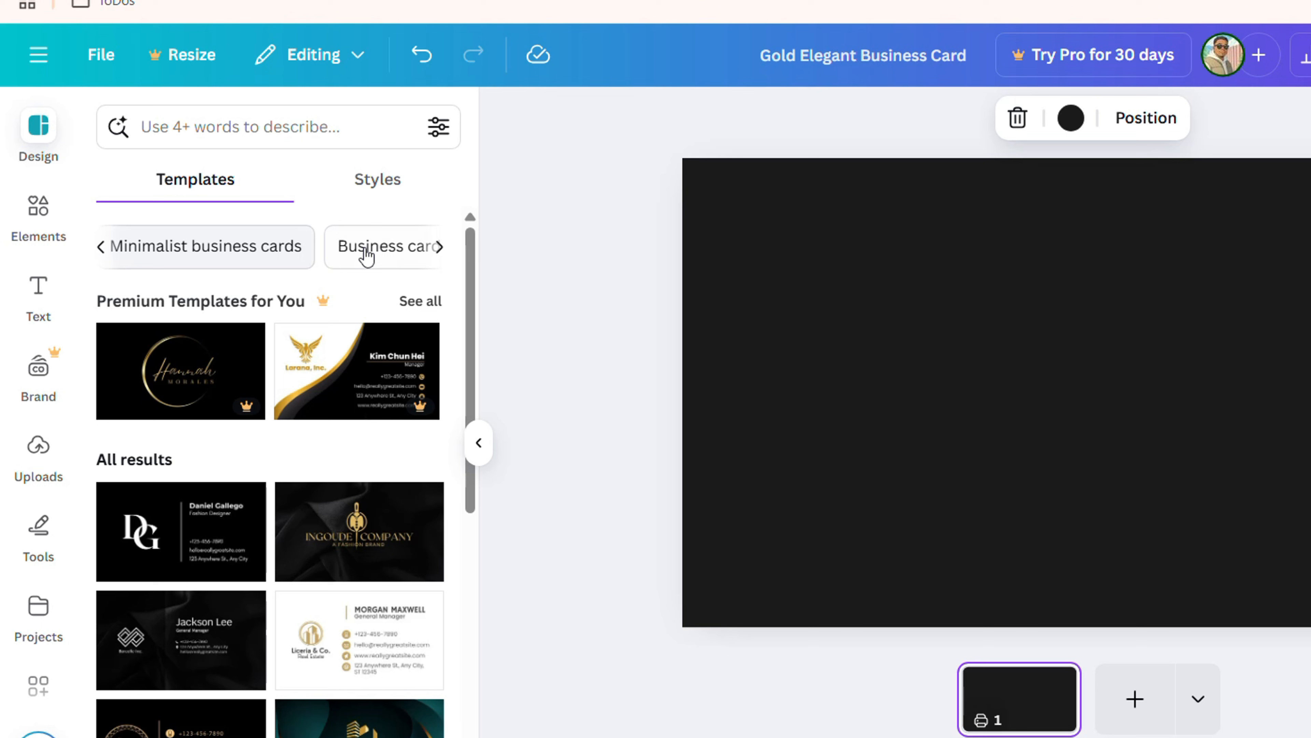
pyautogui.click(440, 247)
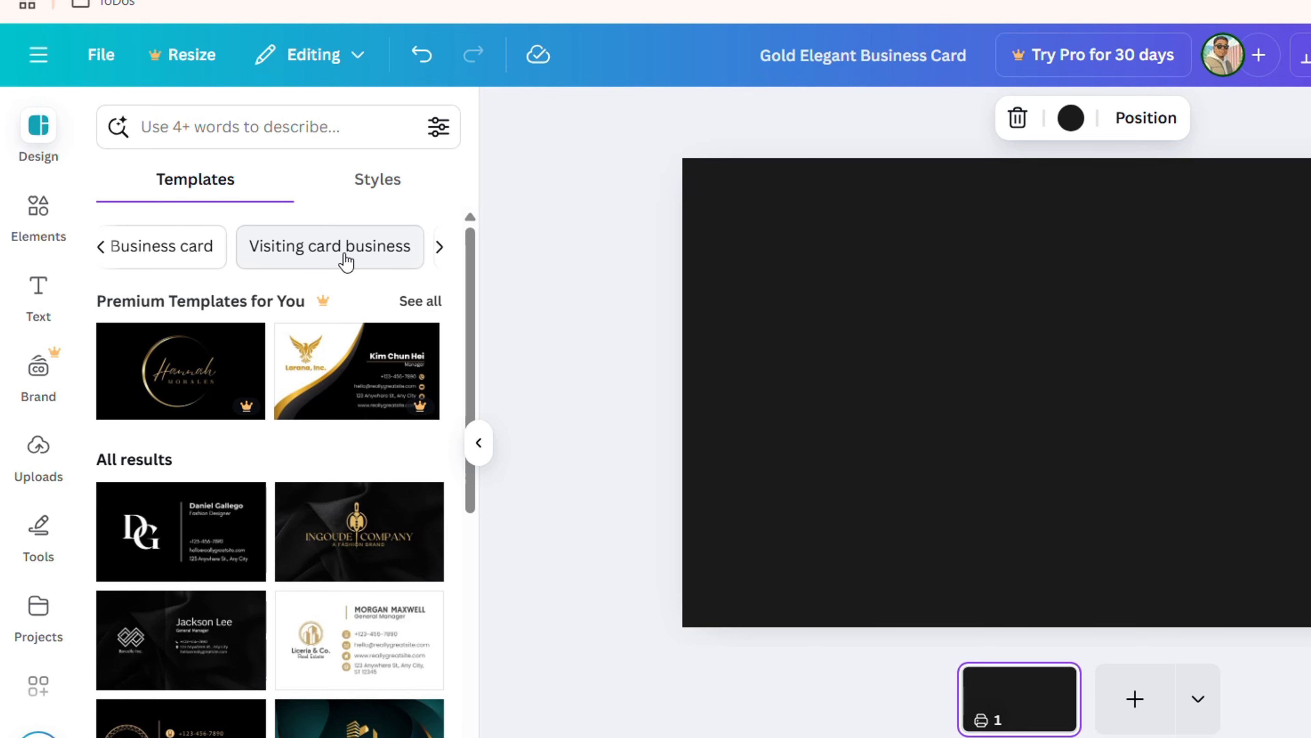
pyautogui.click(305, 257)
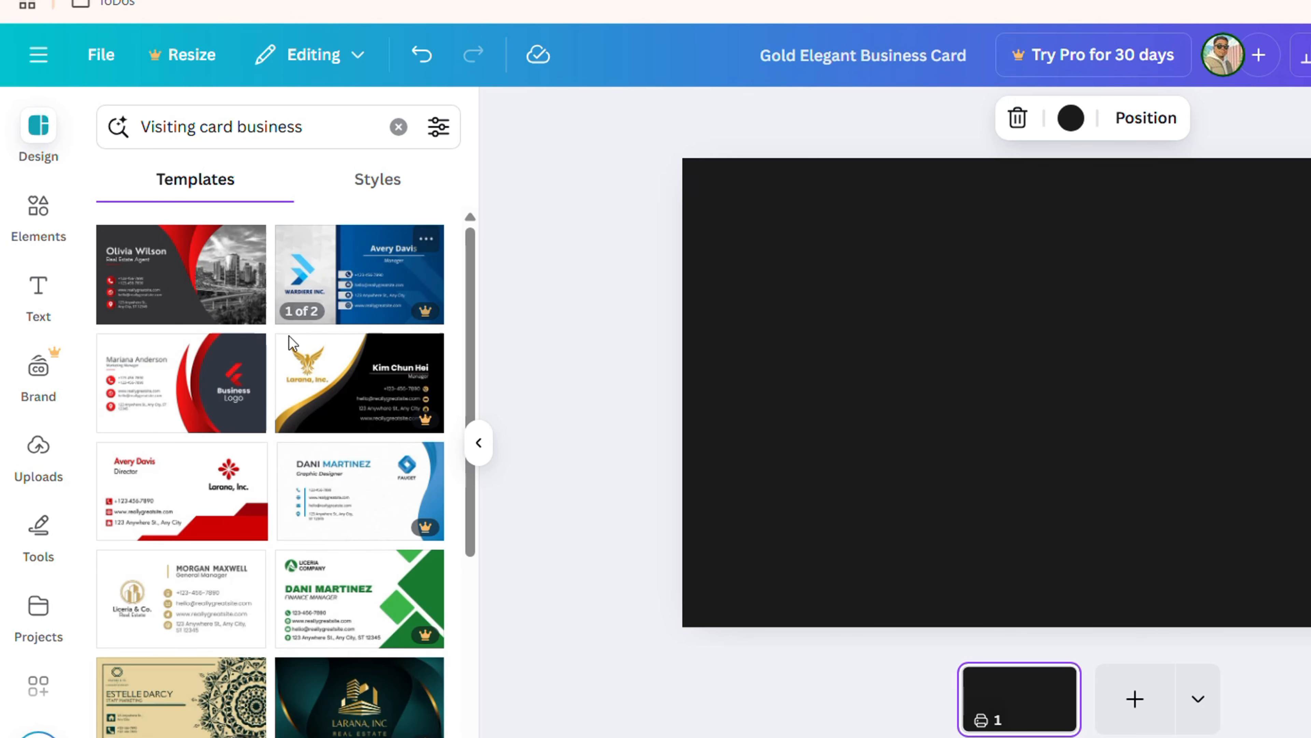
# - Apply the solid purple logo page of the "Purple Minimalist Modern Business Card" template to the blank page
pyautogui.scroll(-3, 336, 369)
pyautogui.scroll(-10, 320, 361)
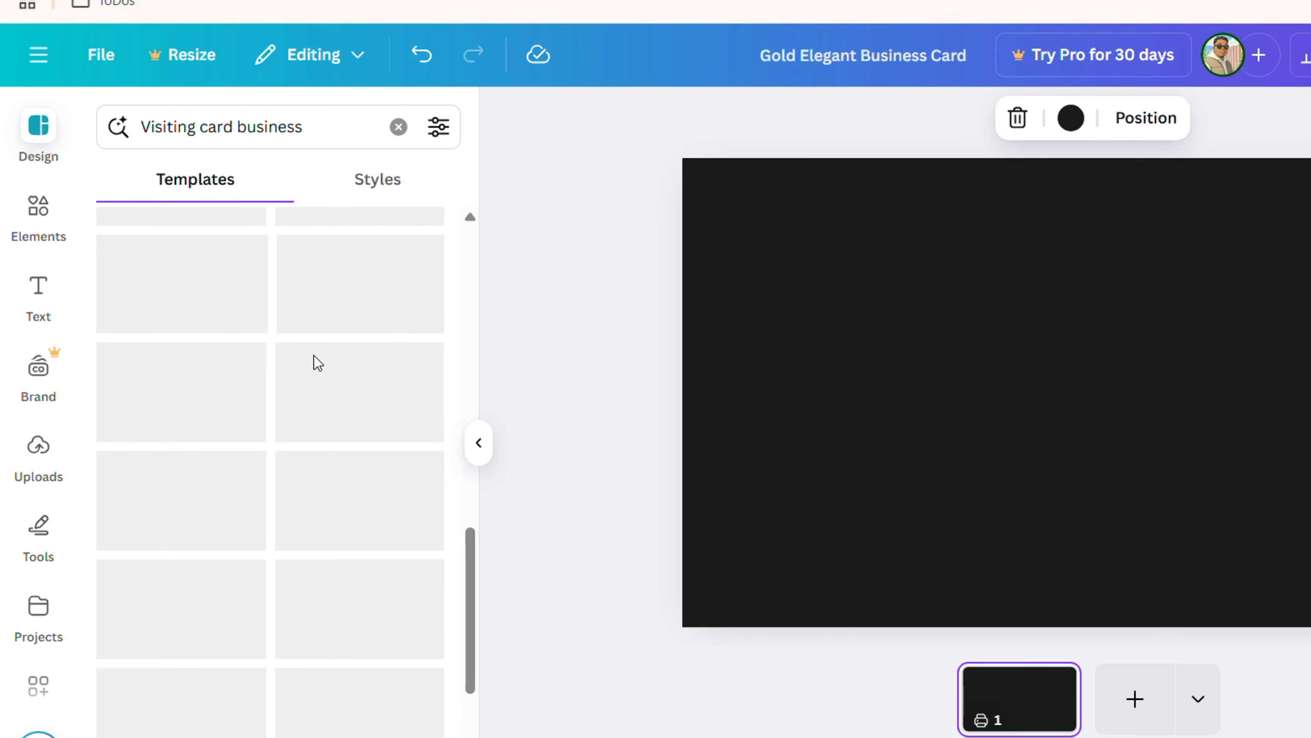
pyautogui.click(378, 295)
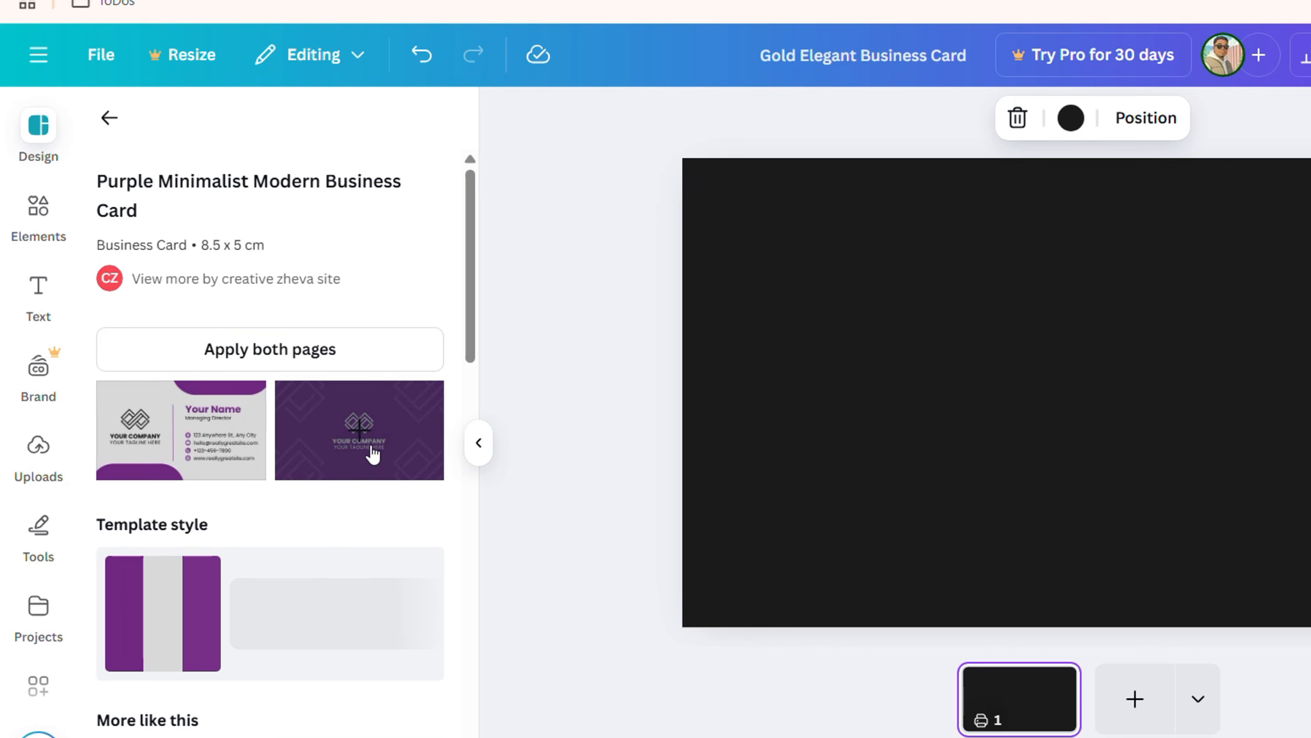
pyautogui.click(372, 450)
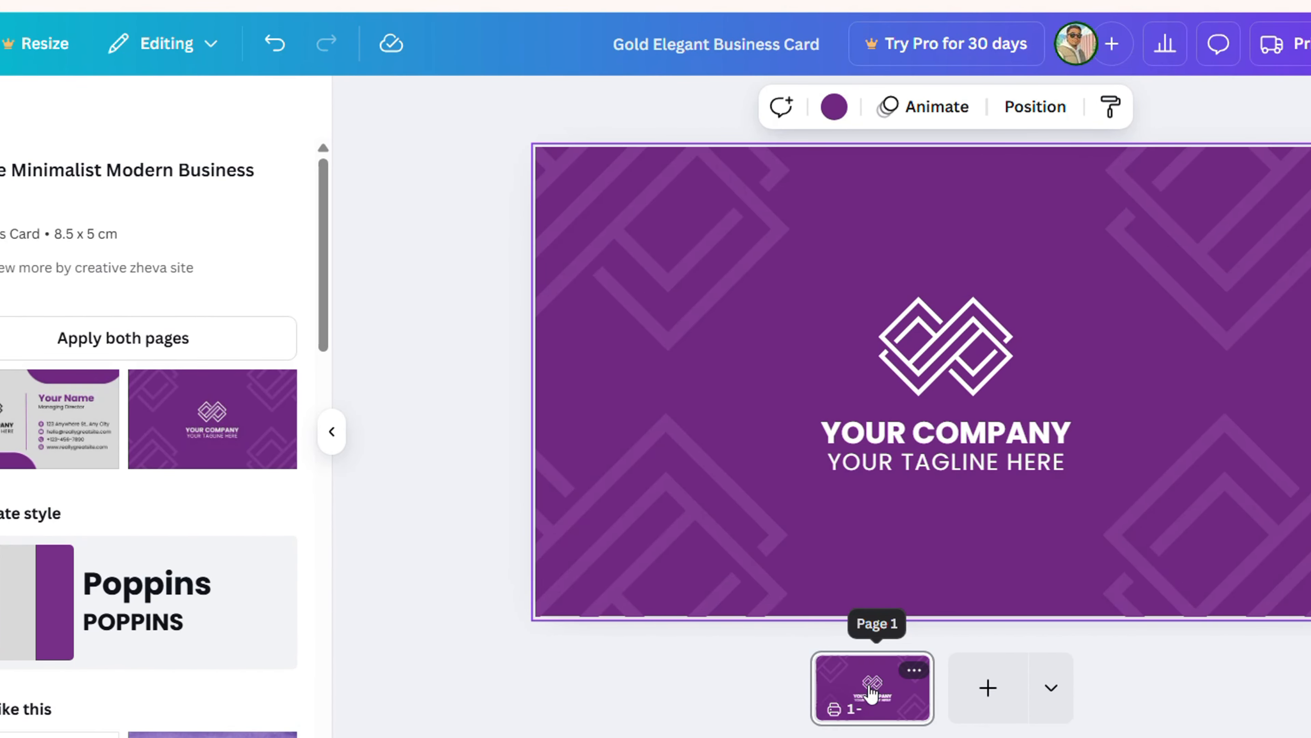
# - Duplicate the purple logo page and add the template's grey contact-details page as a new page
pyautogui.click(912, 671)
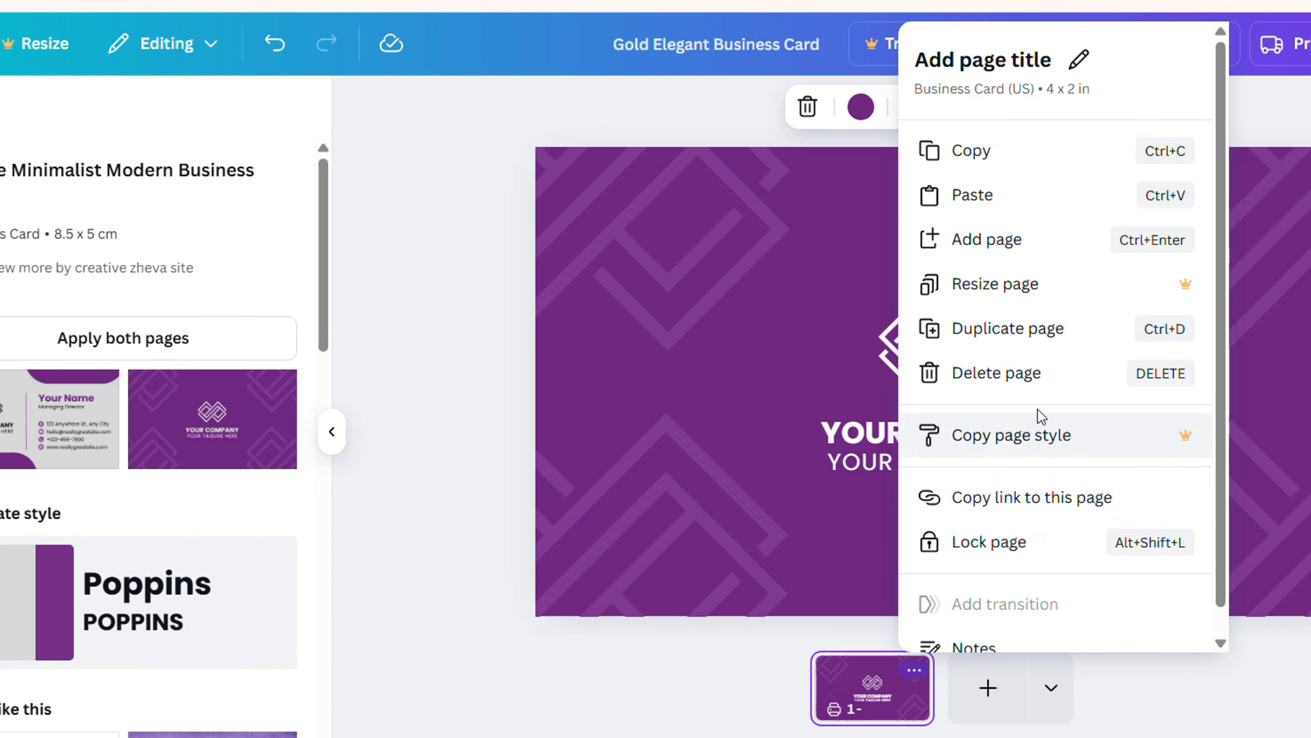
pyautogui.click(1033, 343)
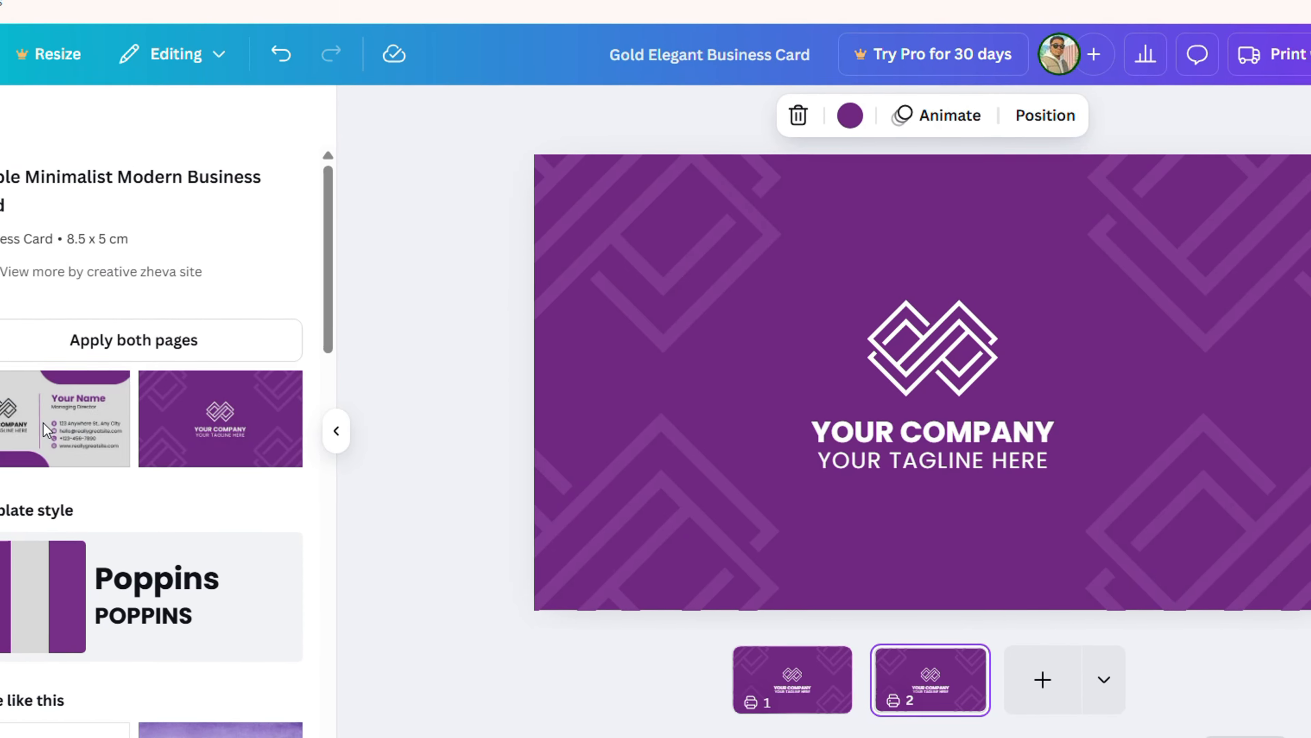
pyautogui.click(39, 429)
pyautogui.click(795, 454)
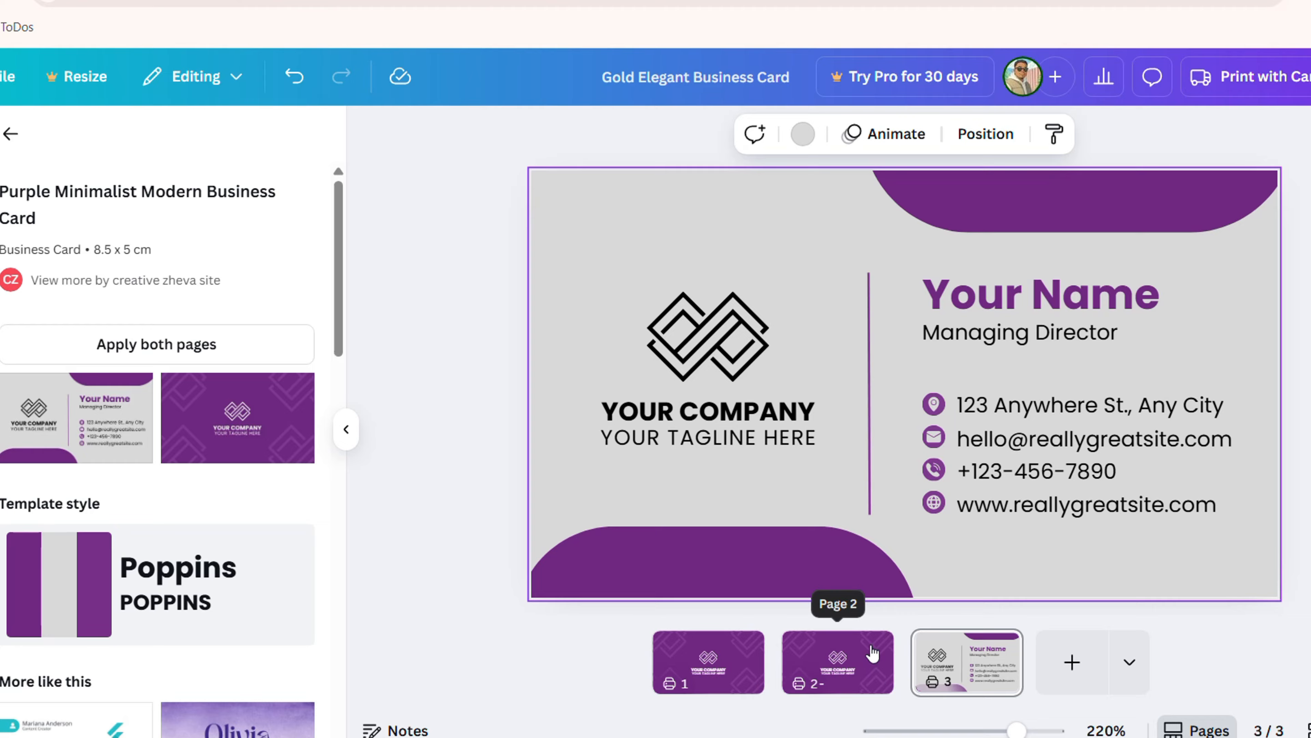
# - Delete the duplicate purple logo page, page 2, from the design
pyautogui.click(871, 655)
pyautogui.rightClick(857, 657)
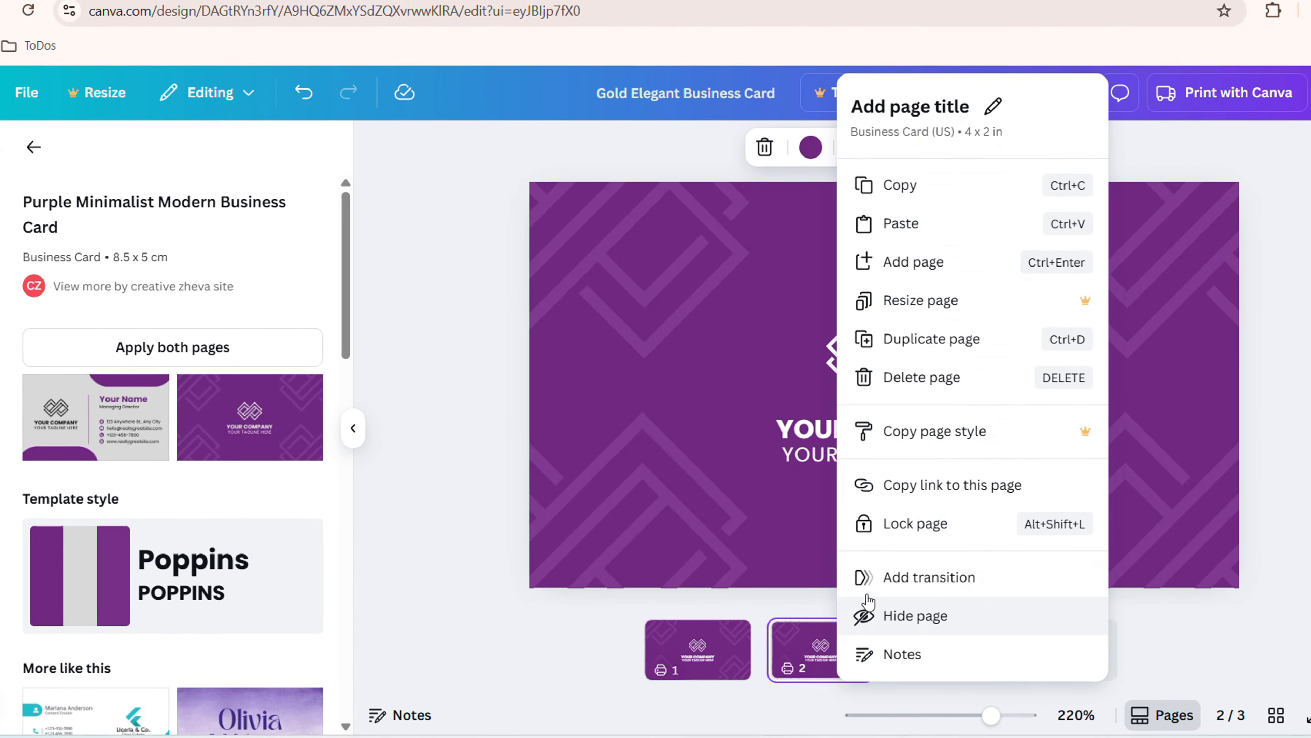
pyautogui.click(918, 378)
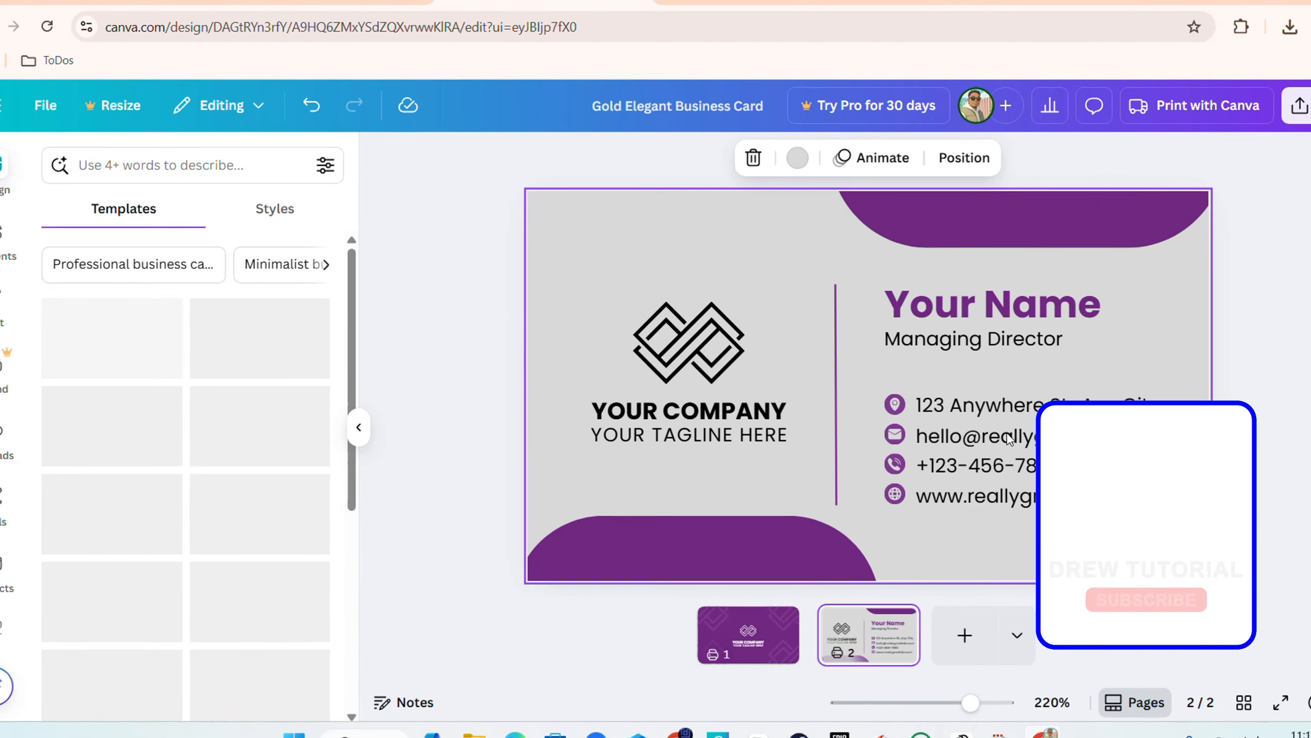